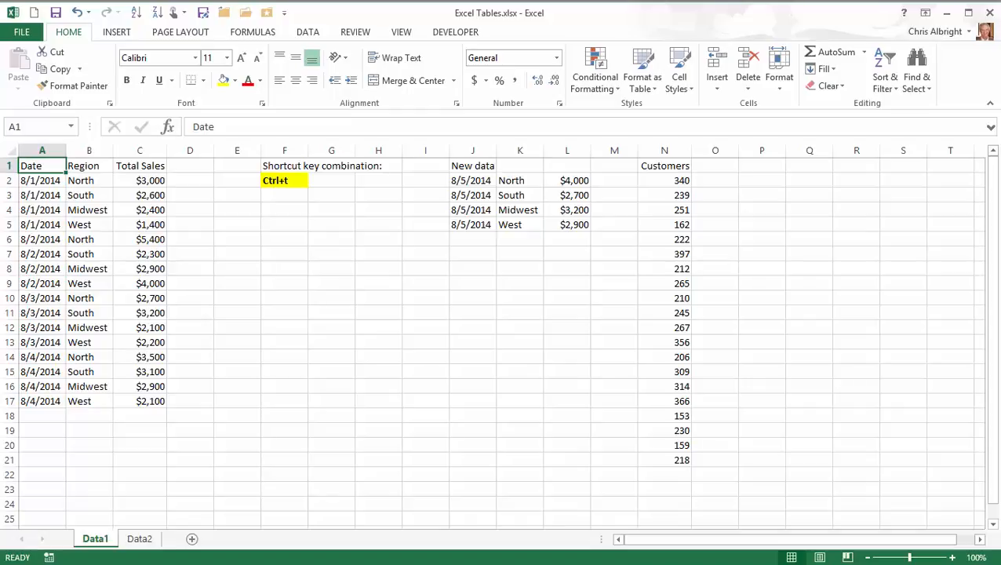
pyautogui.click(118, 33)
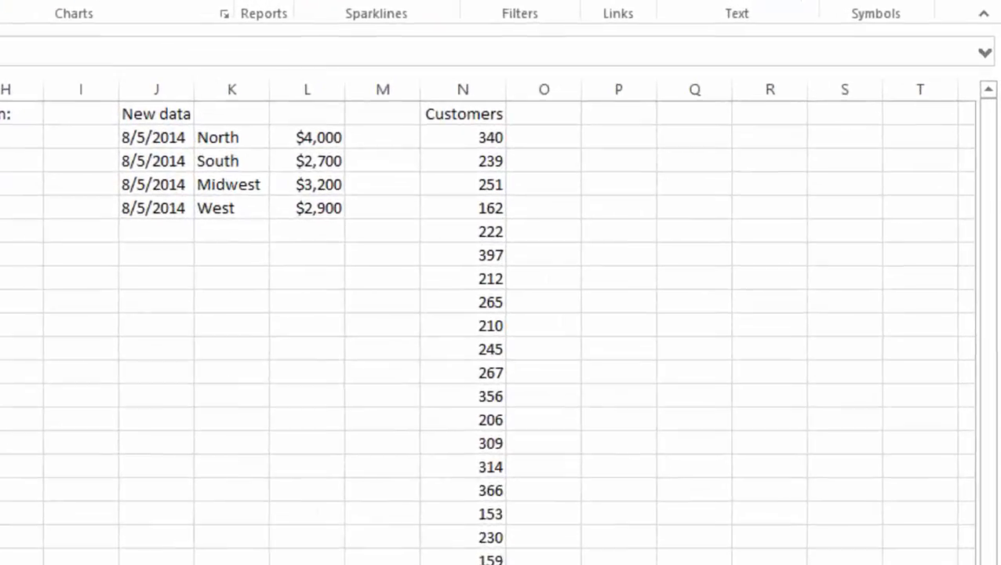
pyautogui.click(127, 67)
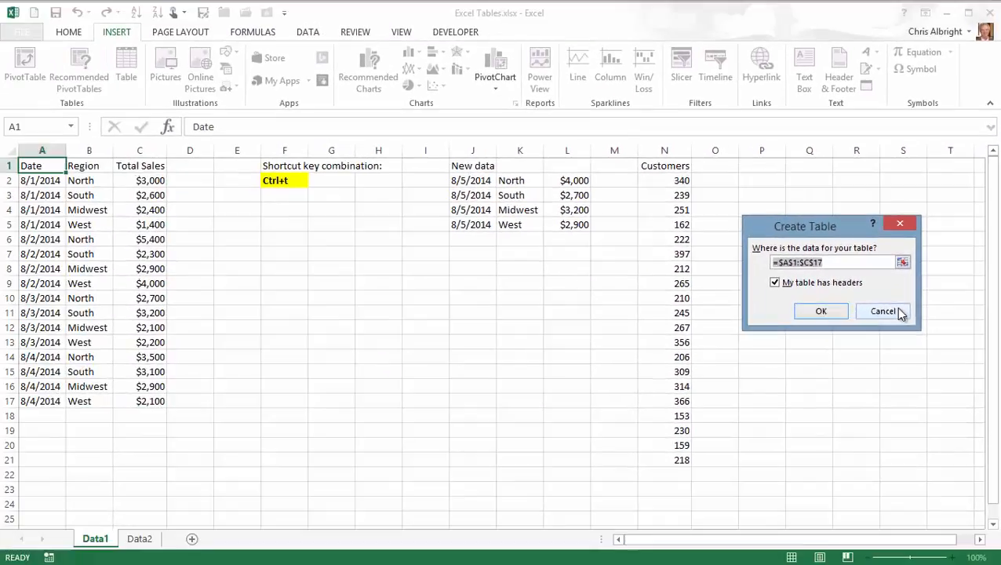
pyautogui.click(830, 351)
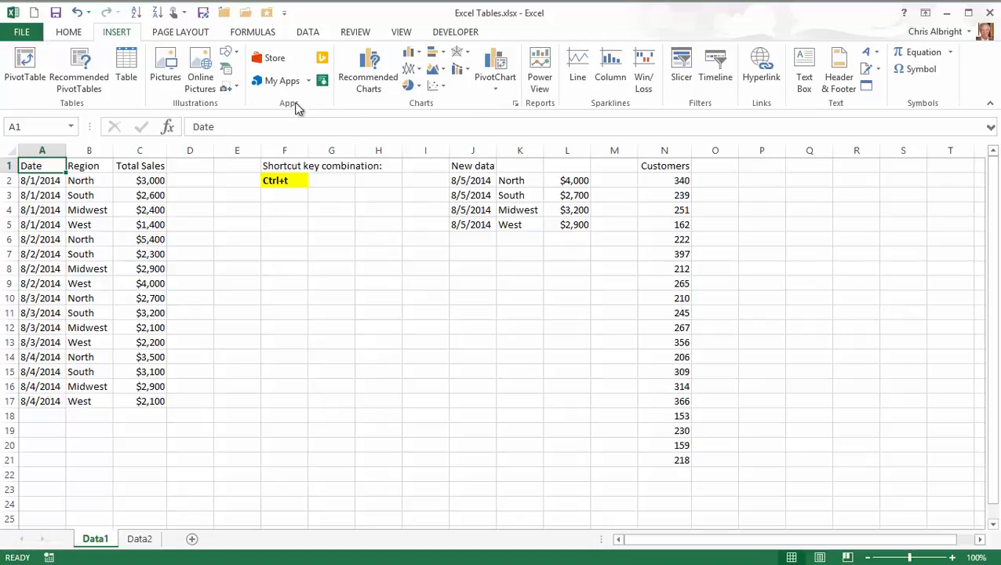
pyautogui.click(68, 32)
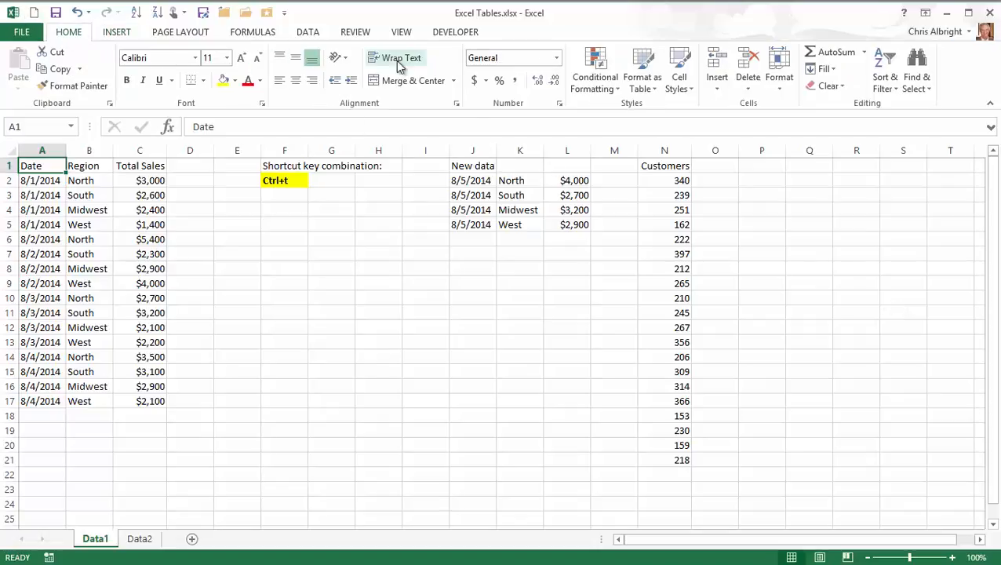
pyautogui.click(648, 85)
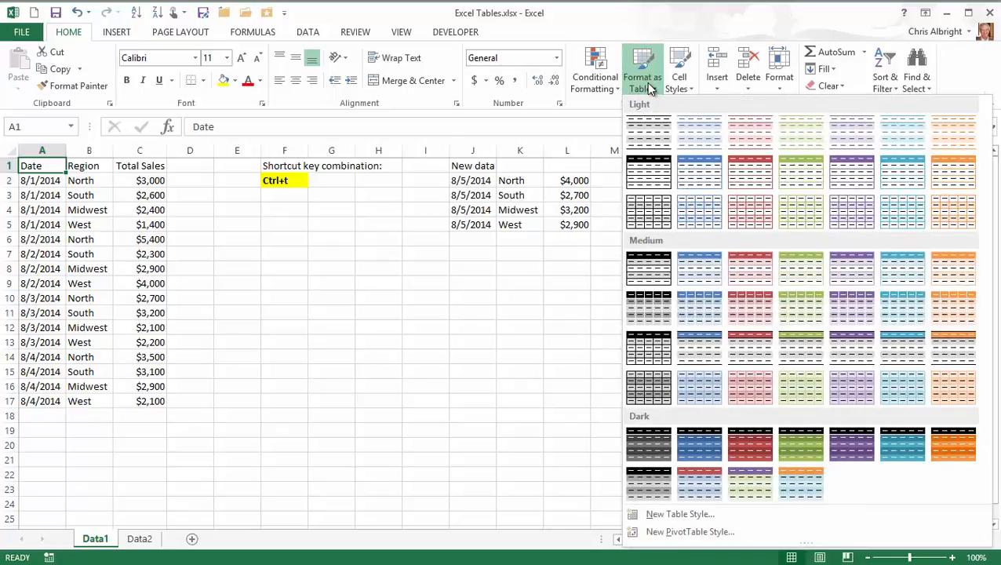
# - Convert the sales data in A1:C17 into a table with headers
pyautogui.click(42, 164)
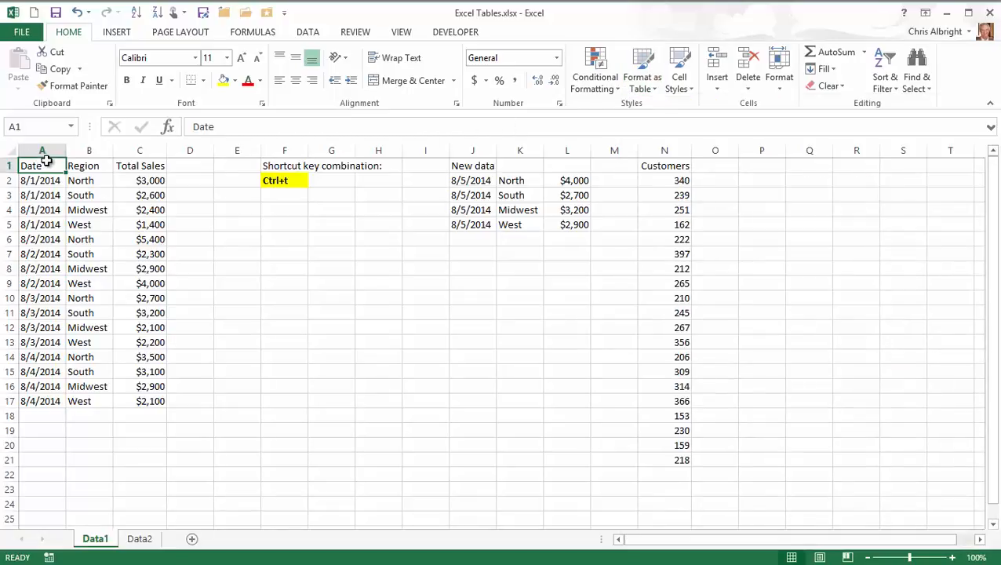
pyautogui.hotkey('ctrl', 't')
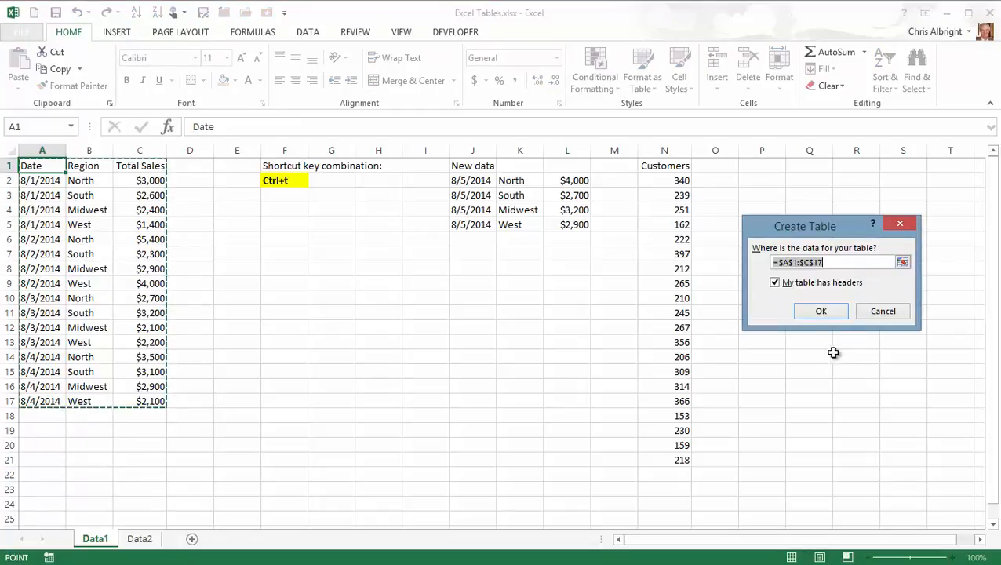
pyautogui.click(831, 311)
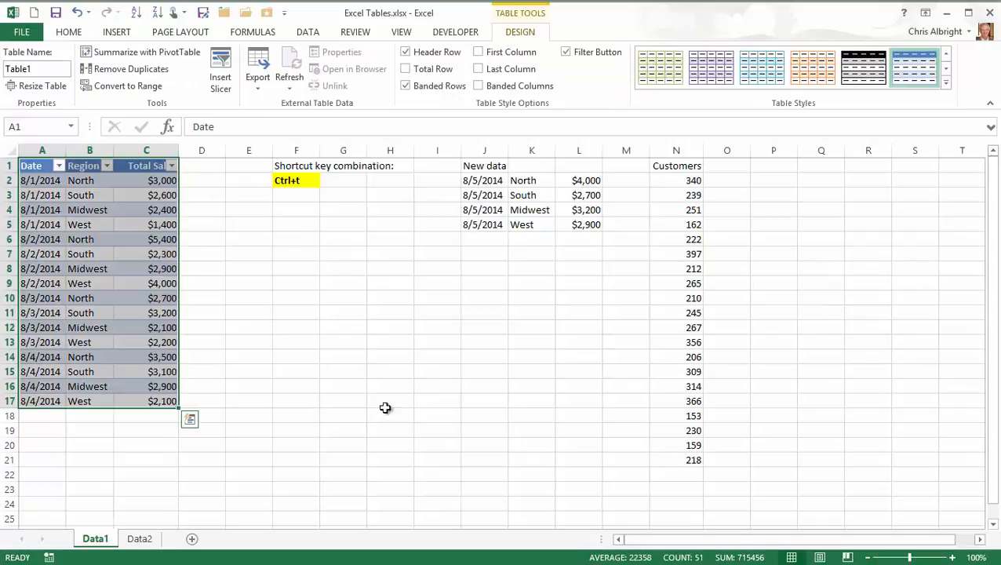
pyautogui.click(247, 431)
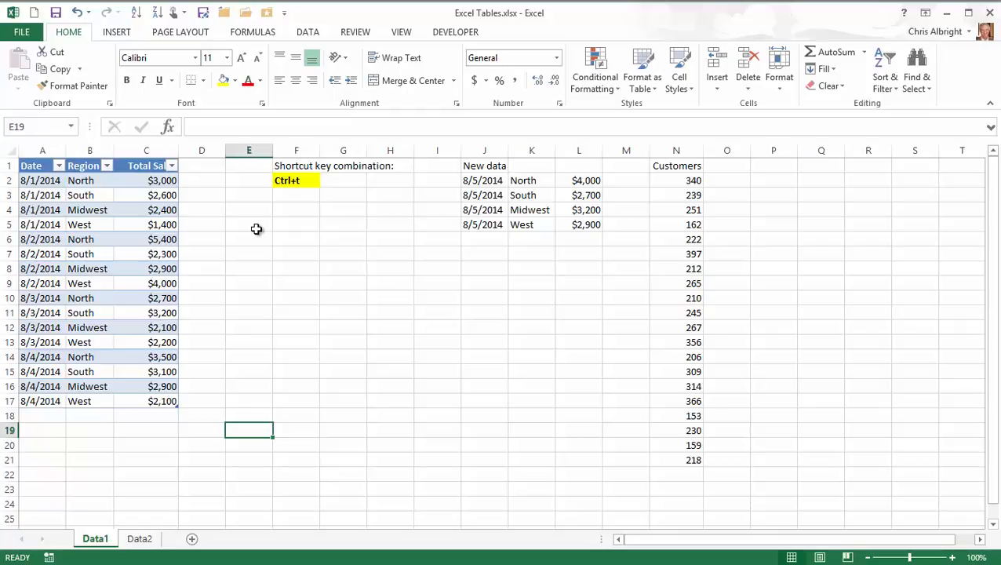
# - Return to the table's Date header cell and display the table design options
pyautogui.click(652, 85)
pyautogui.click(653, 85)
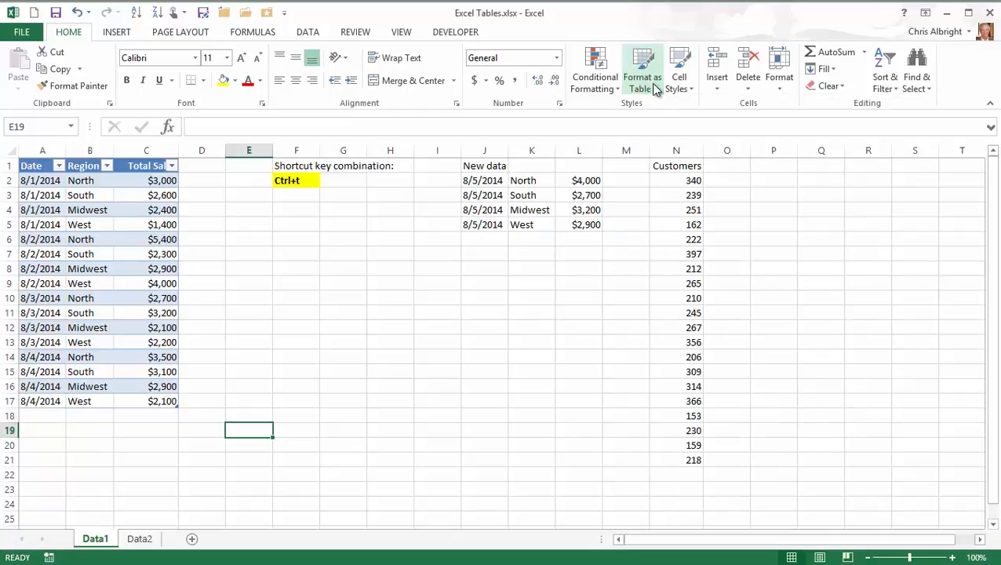
pyautogui.click(45, 165)
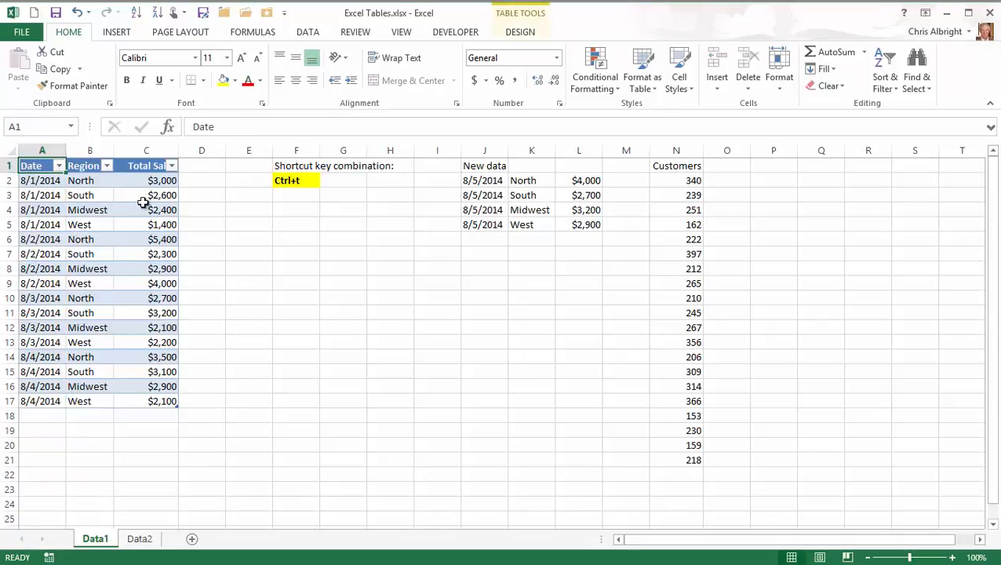
pyautogui.click(520, 35)
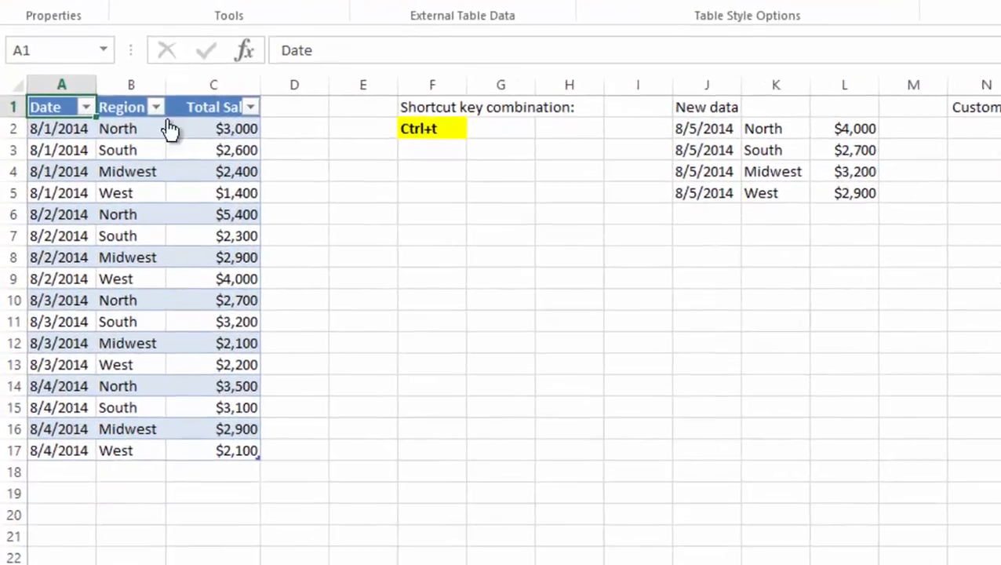
pyautogui.click(159, 102)
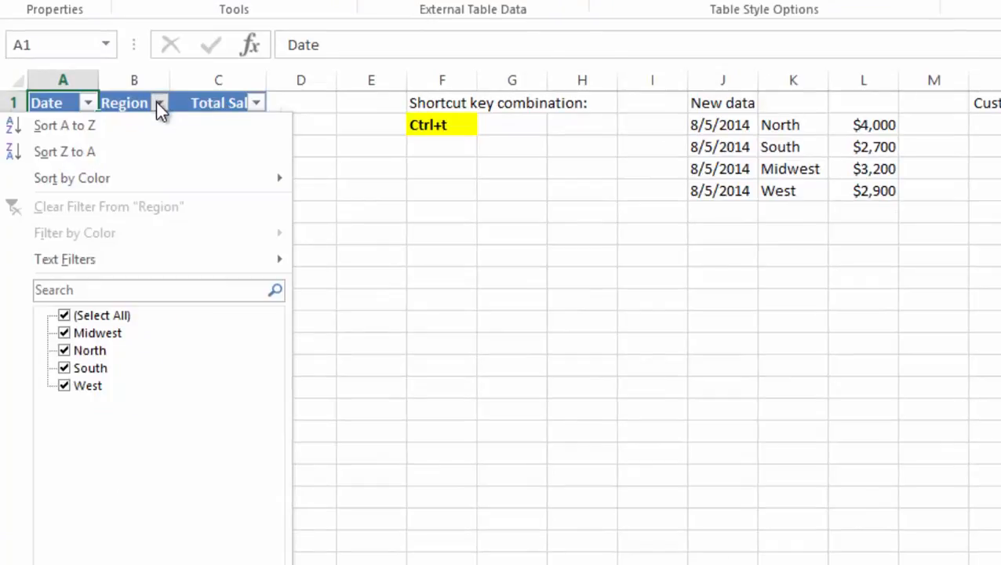
pyautogui.moveTo(154, 178)
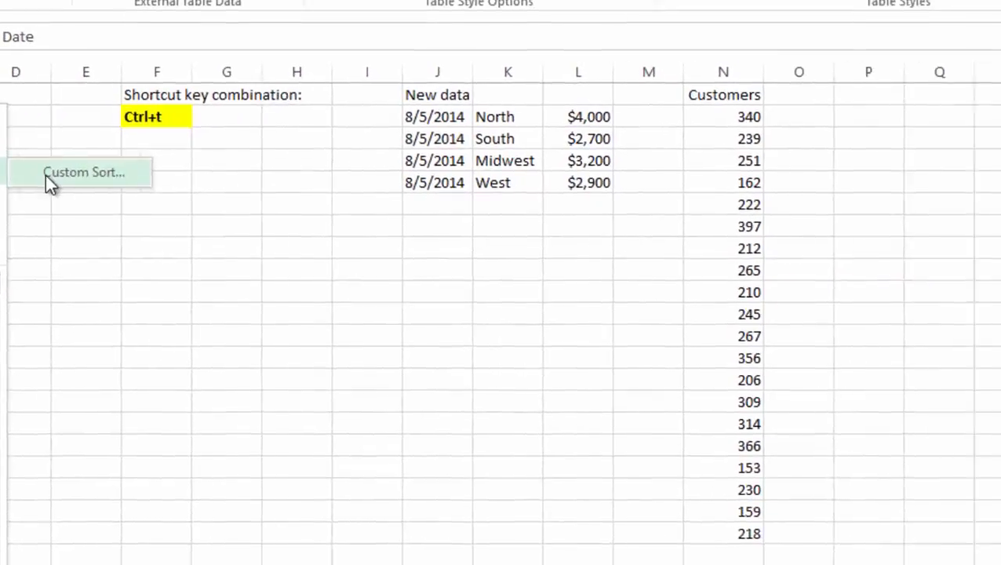
pyautogui.click(247, 180)
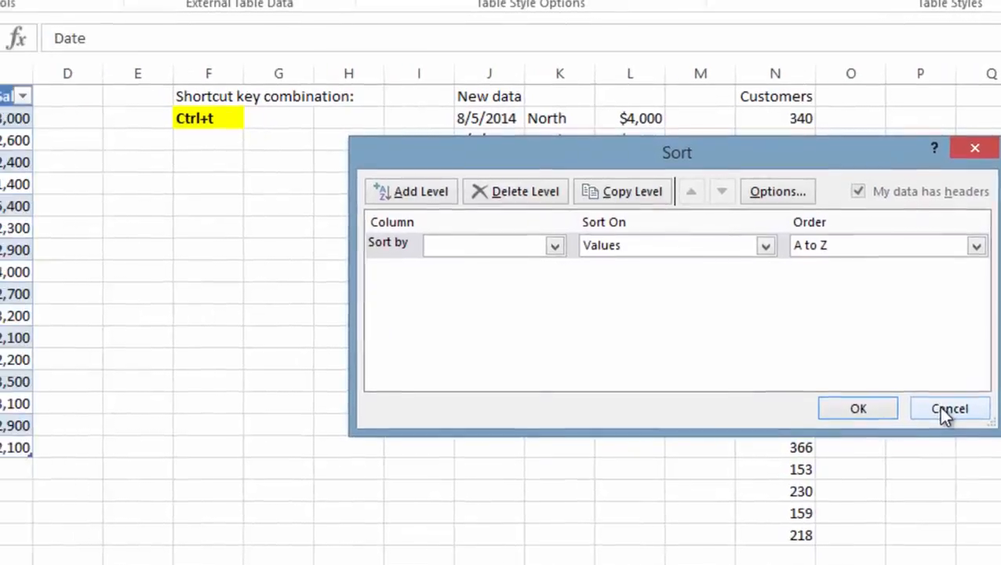
pyautogui.click(794, 404)
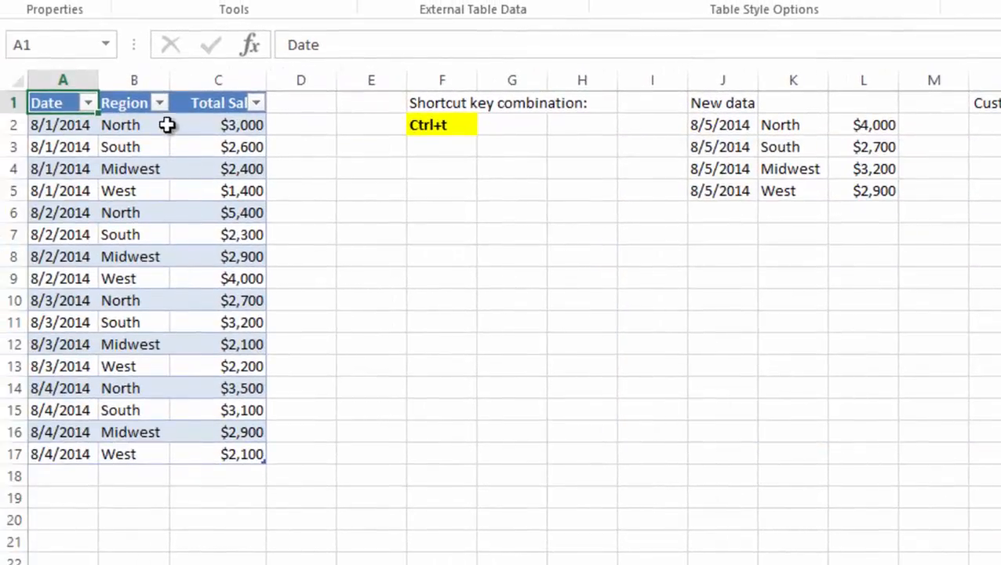
# - Sort the table by Region from A to Z
pyautogui.click(159, 102)
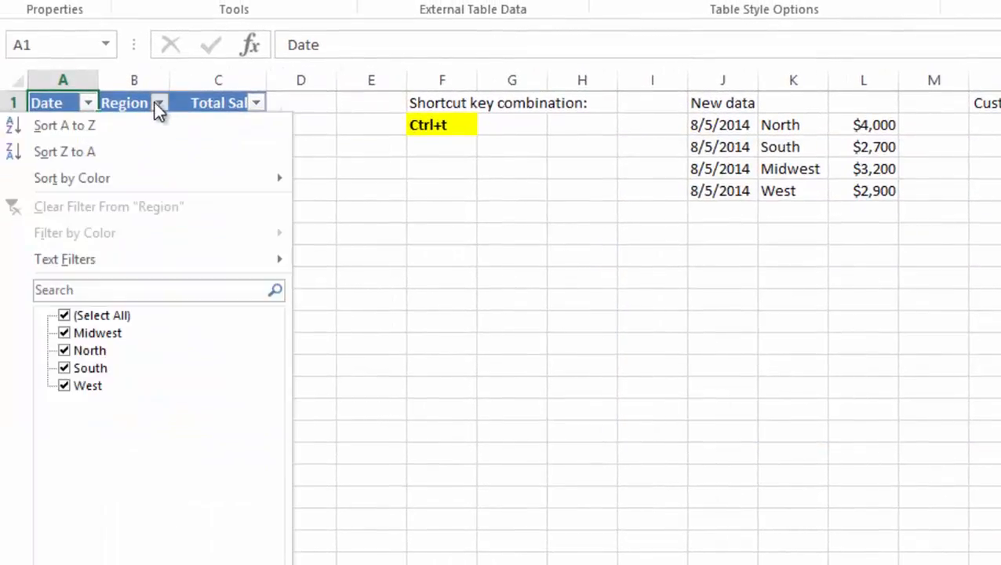
pyautogui.click(73, 125)
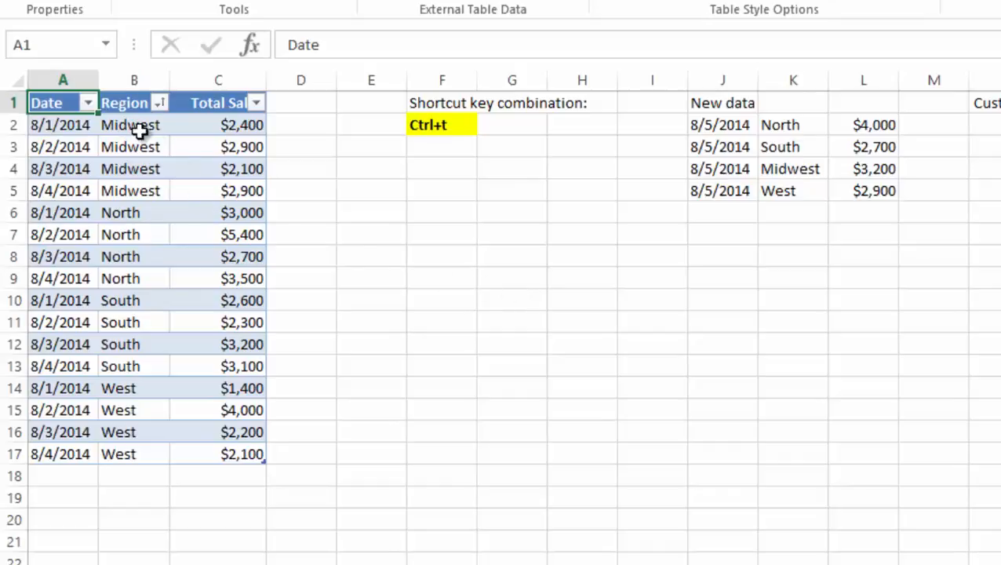
# - Examine the date, text and number filter options offered for the Date, Region and Total Sales columns
pyautogui.click(88, 103)
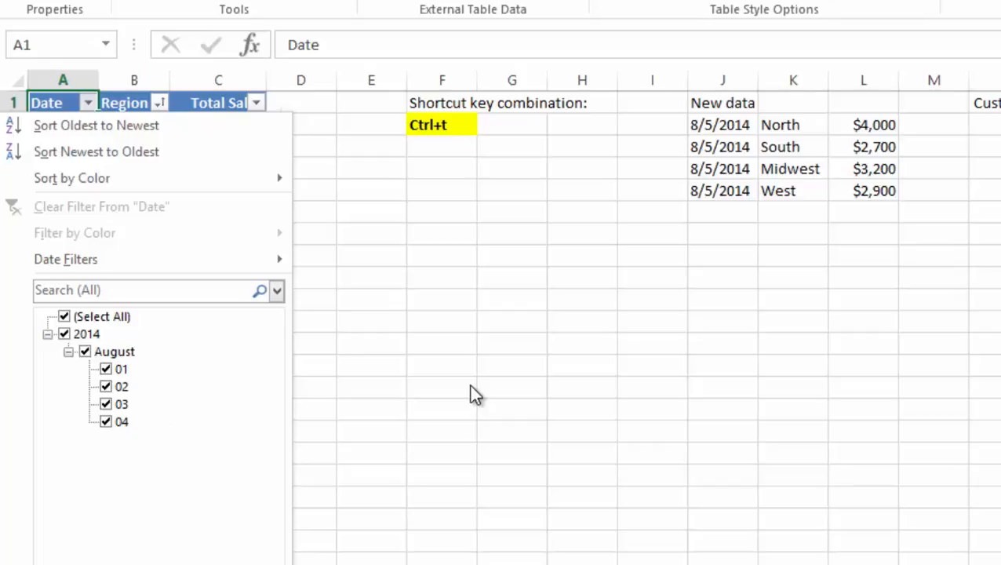
pyautogui.moveTo(280, 268)
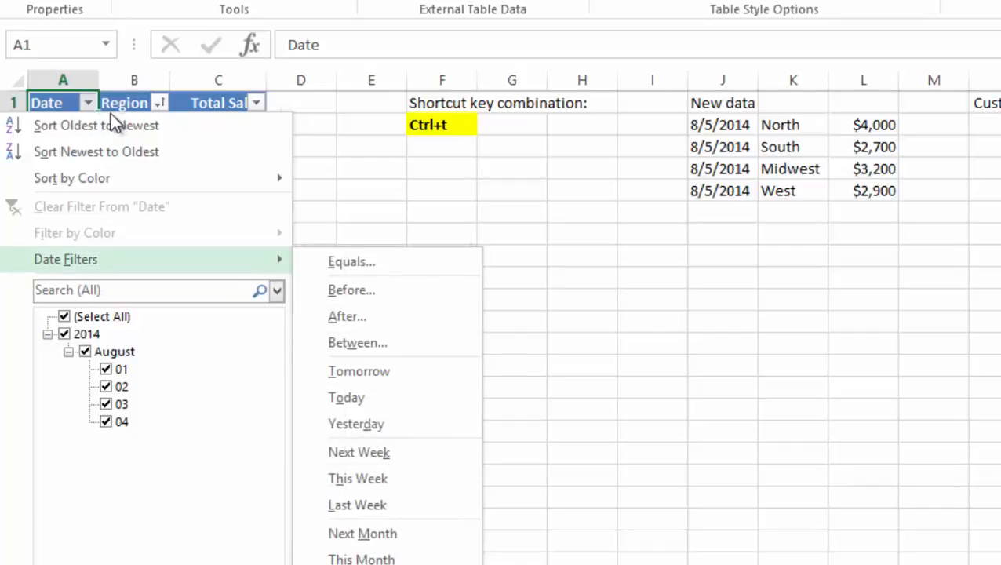
pyautogui.click(159, 104)
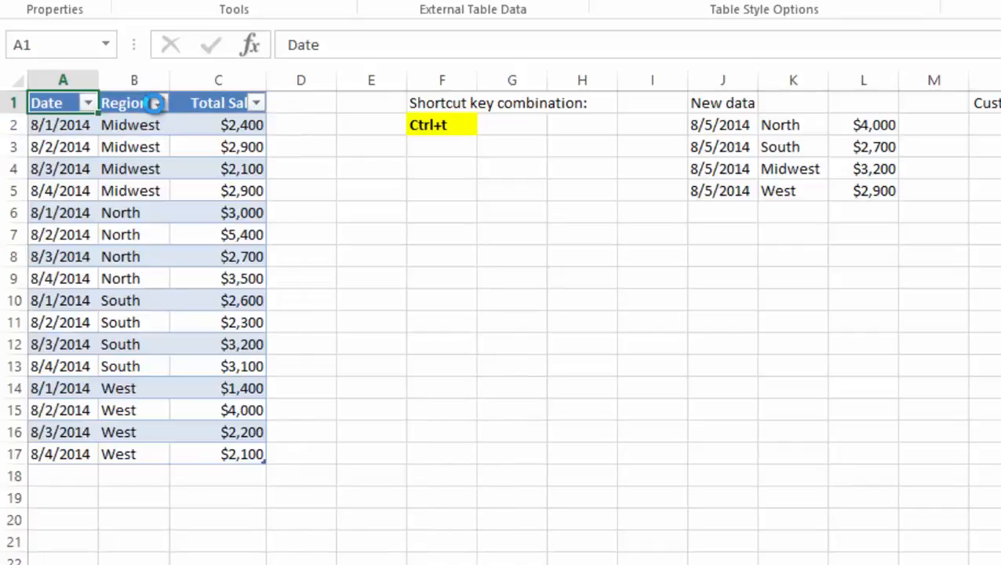
pyautogui.click(159, 104)
pyautogui.moveTo(186, 270)
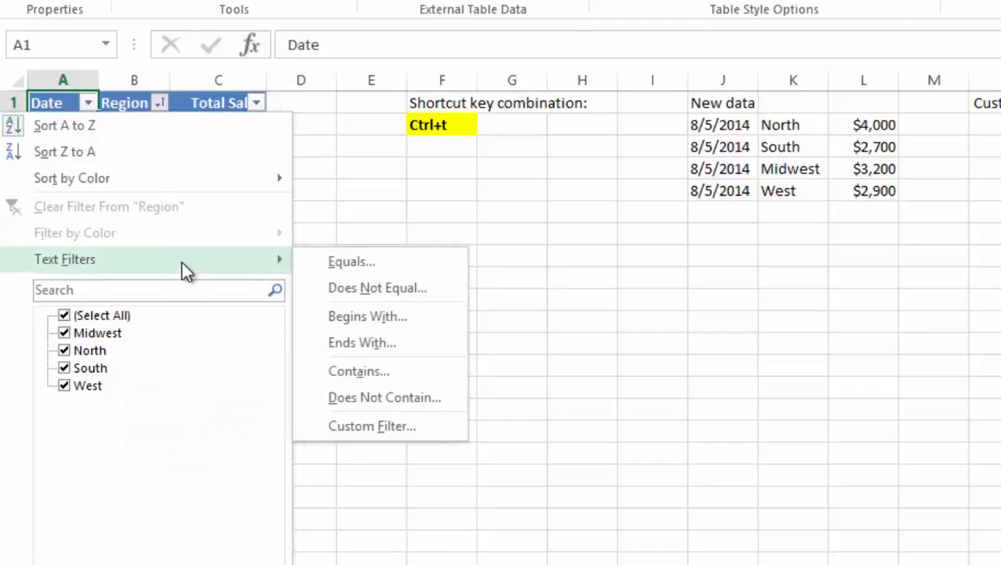
pyautogui.click(255, 104)
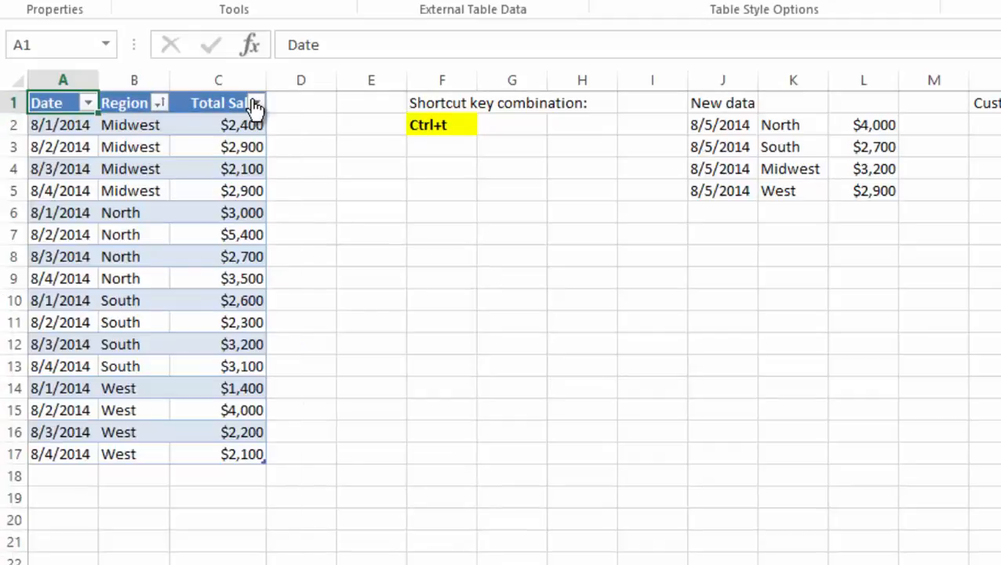
pyautogui.click(256, 103)
pyautogui.moveTo(206, 269)
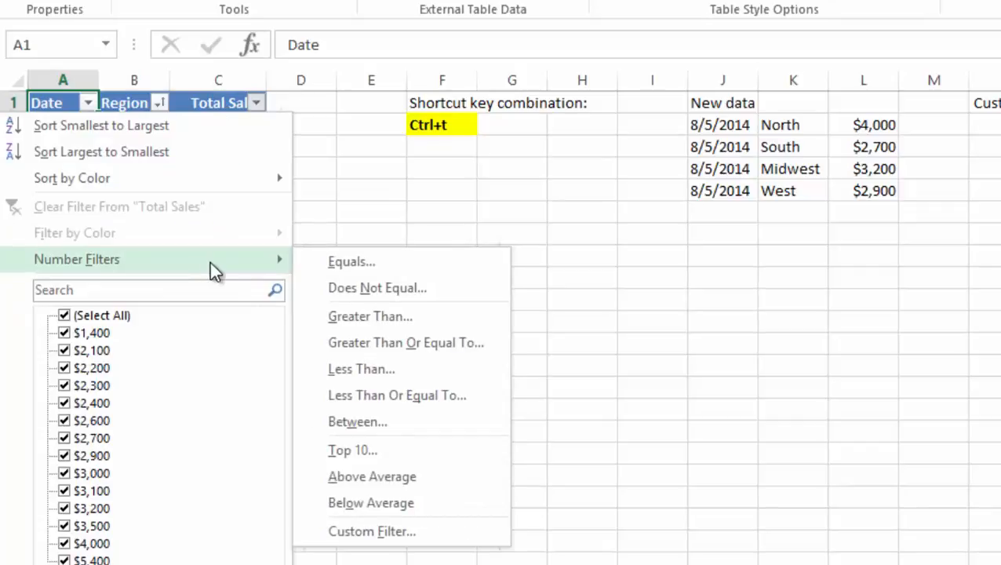
pyautogui.click(814, 435)
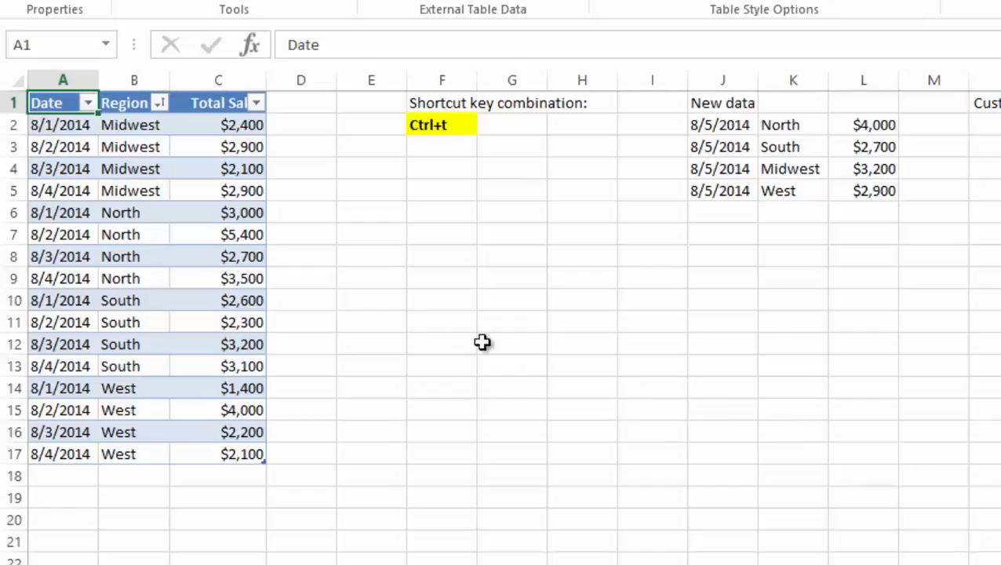
# - Filter the Date column to show only rows with dates after 8/1/2014
pyautogui.click(88, 106)
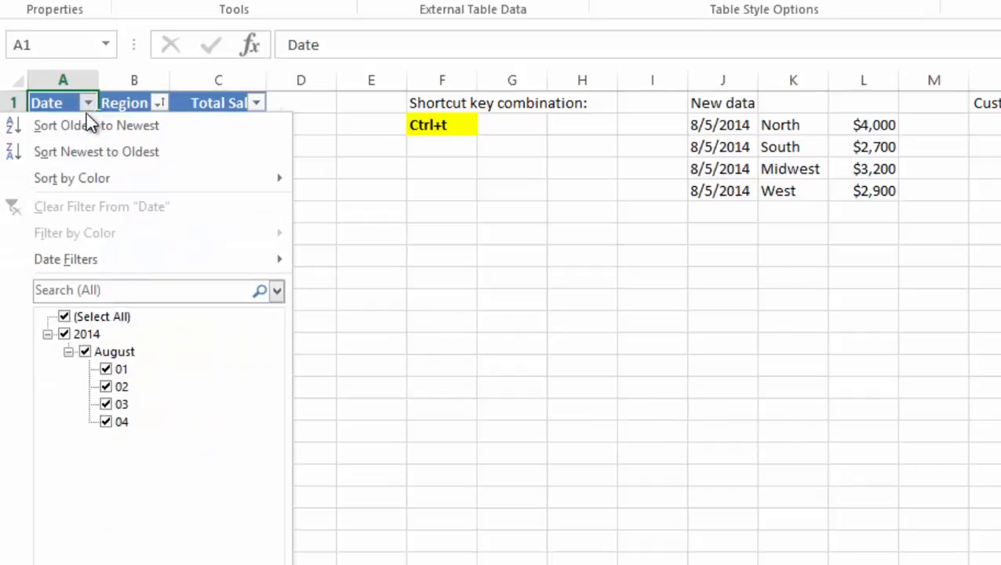
pyautogui.moveTo(175, 267)
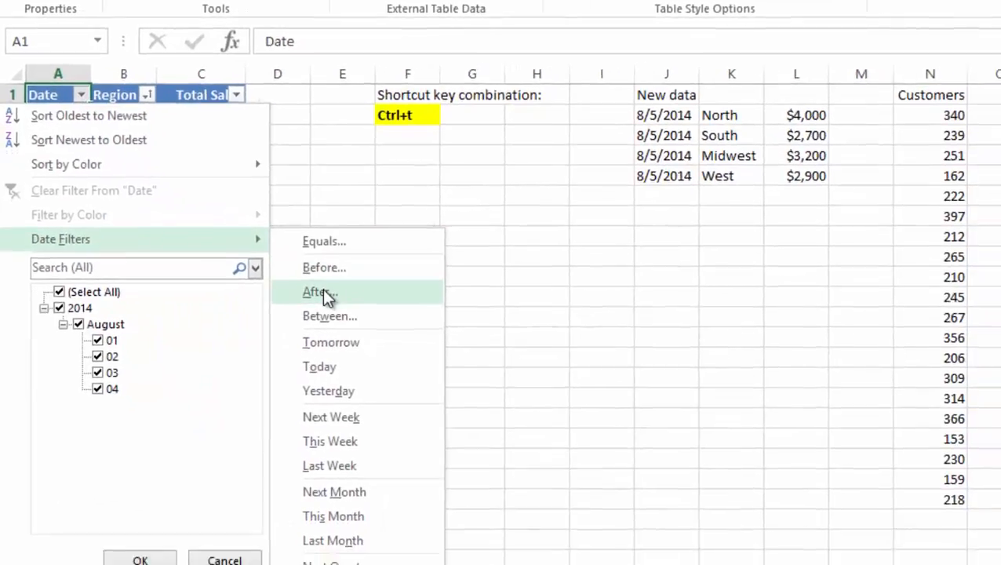
pyautogui.click(349, 316)
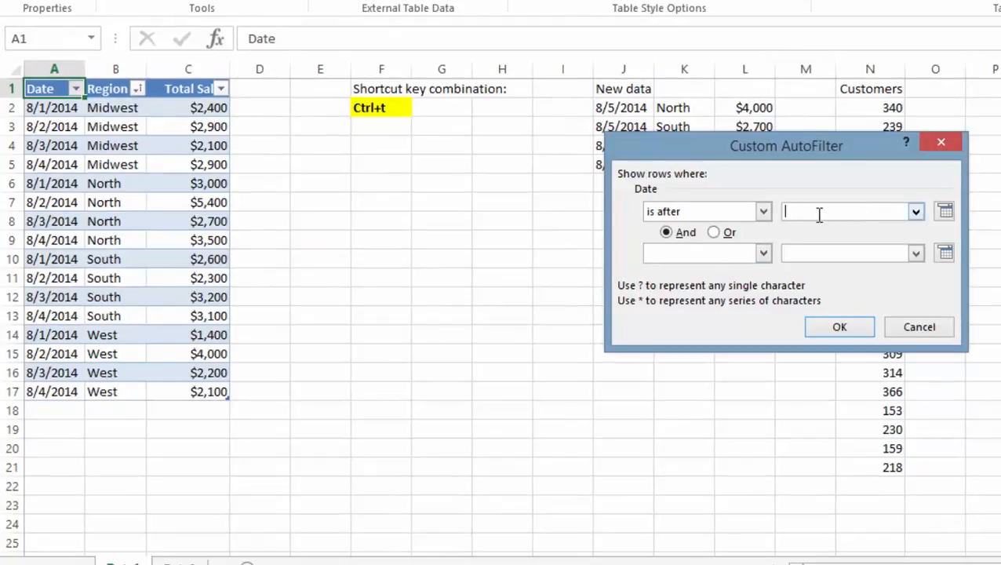
pyautogui.write('8/1/2014')
pyautogui.click(828, 329)
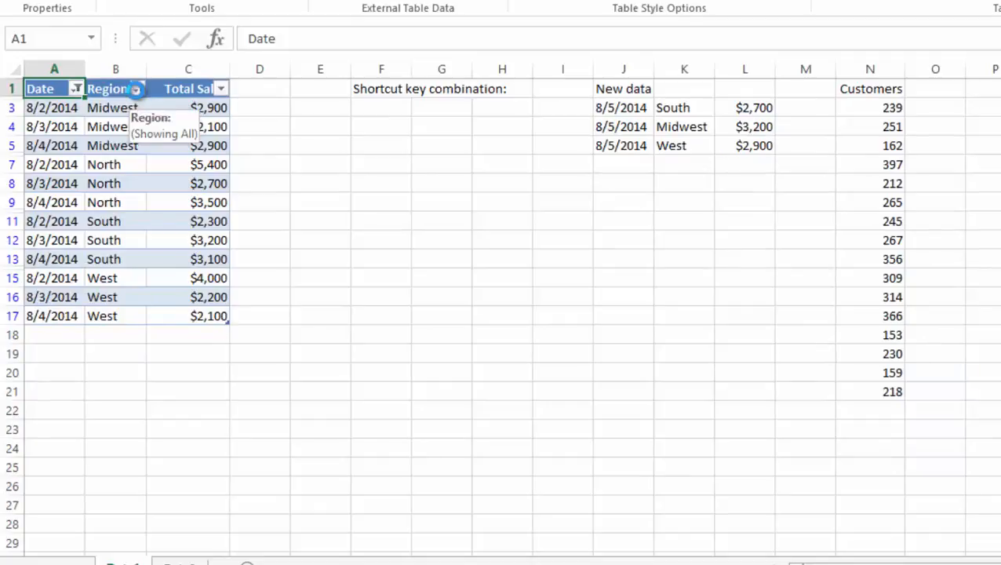
# - Filter the Region column to show only Midwest and West
pyautogui.click(138, 90)
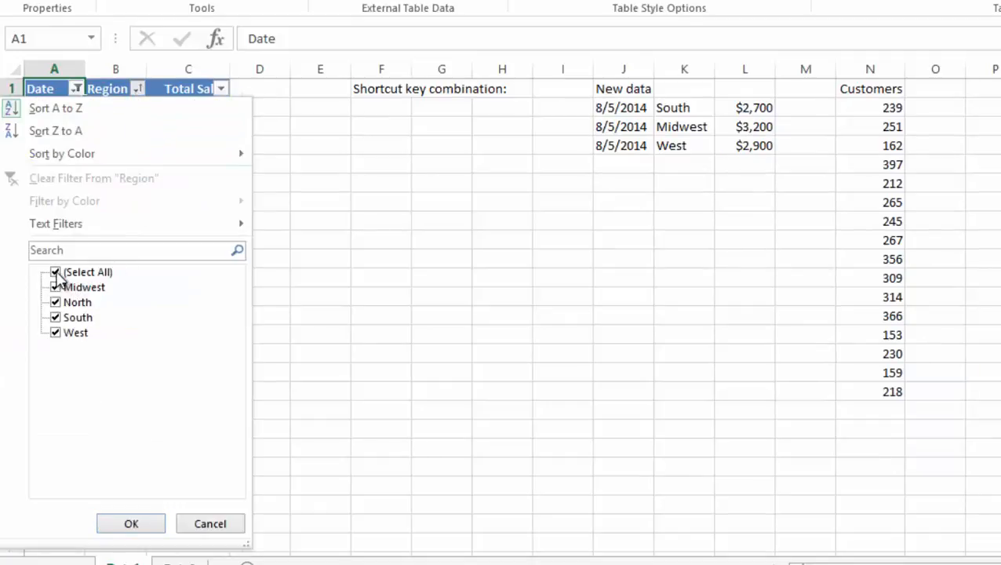
pyautogui.click(55, 271)
pyautogui.click(55, 287)
pyautogui.click(55, 332)
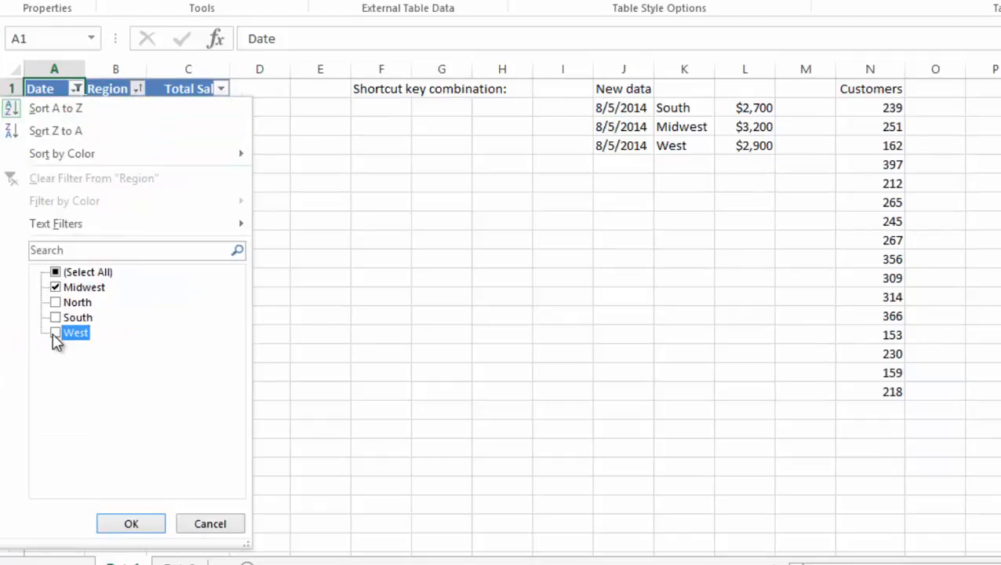
pyautogui.click(132, 524)
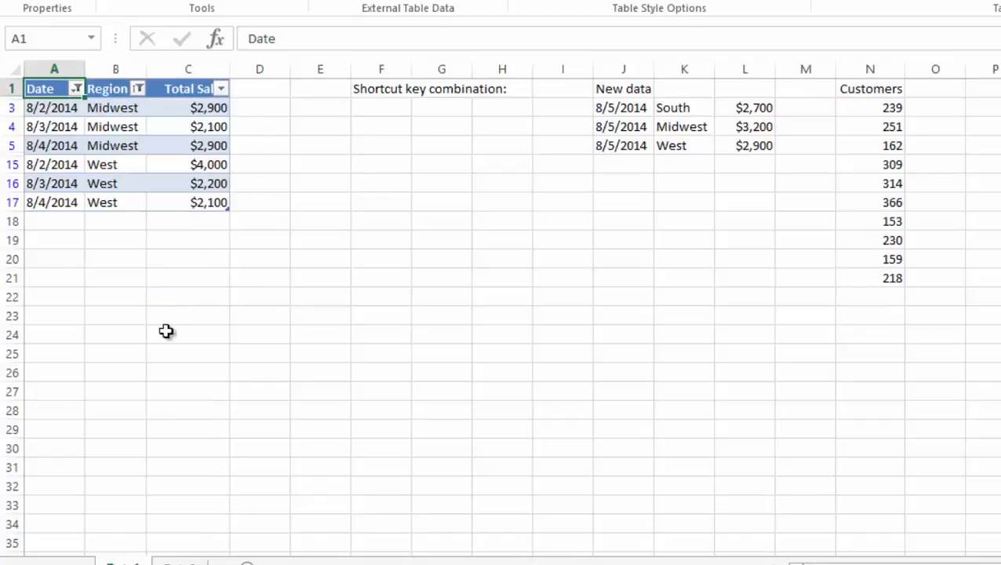
# - Filter the Total Sales column to show only values greater than 2500
pyautogui.click(221, 91)
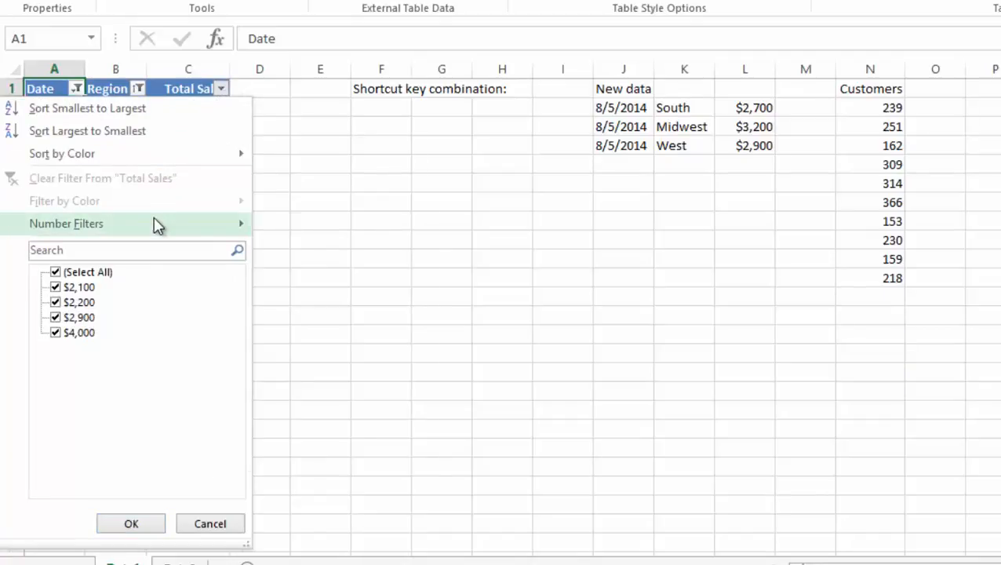
pyautogui.moveTo(157, 226)
pyautogui.click(323, 274)
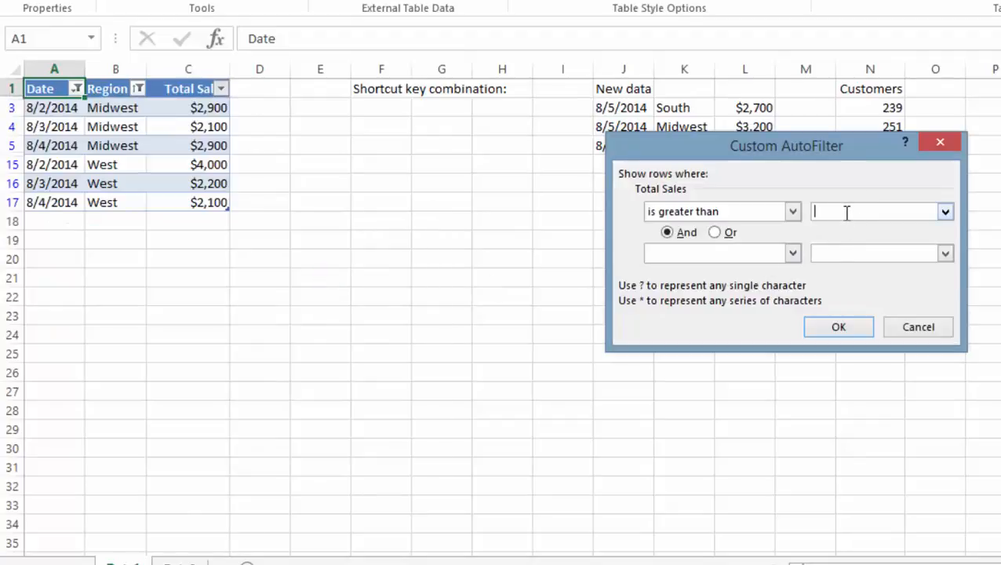
pyautogui.write('2500')
pyautogui.click(853, 325)
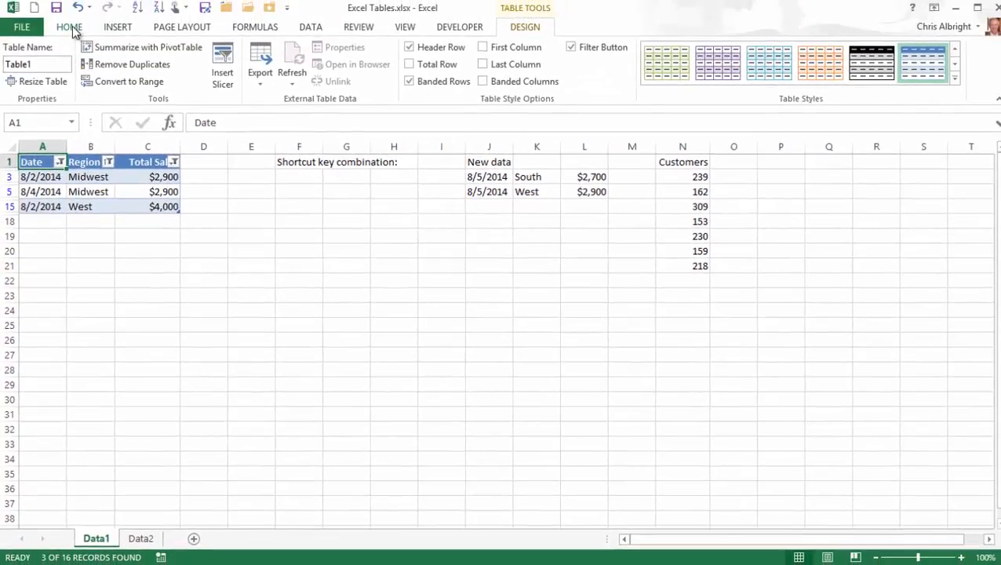
# - Clear all filters from the sales table so that every record is included
pyautogui.click(70, 28)
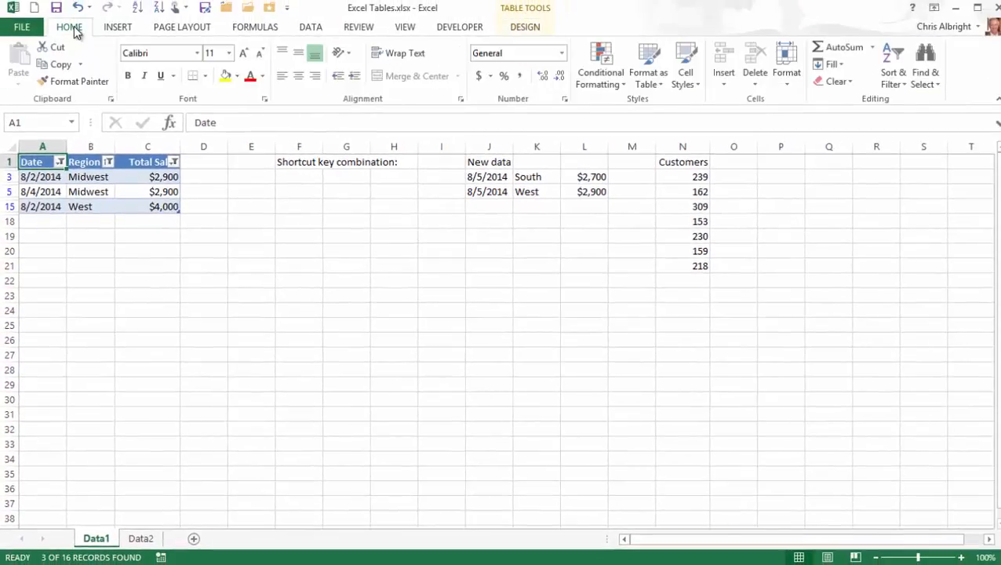
pyautogui.click(906, 88)
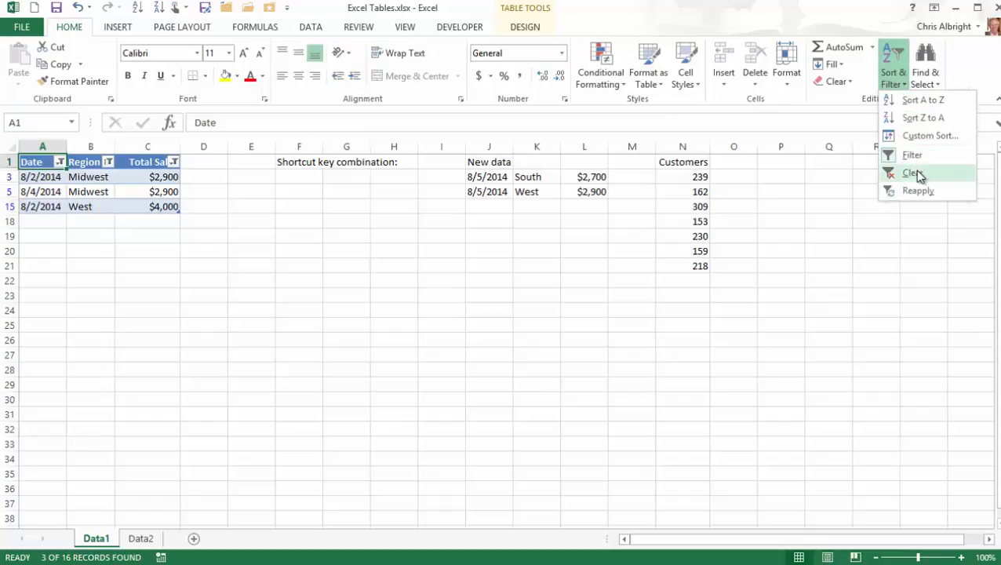
pyautogui.click(305, 30)
pyautogui.click(306, 30)
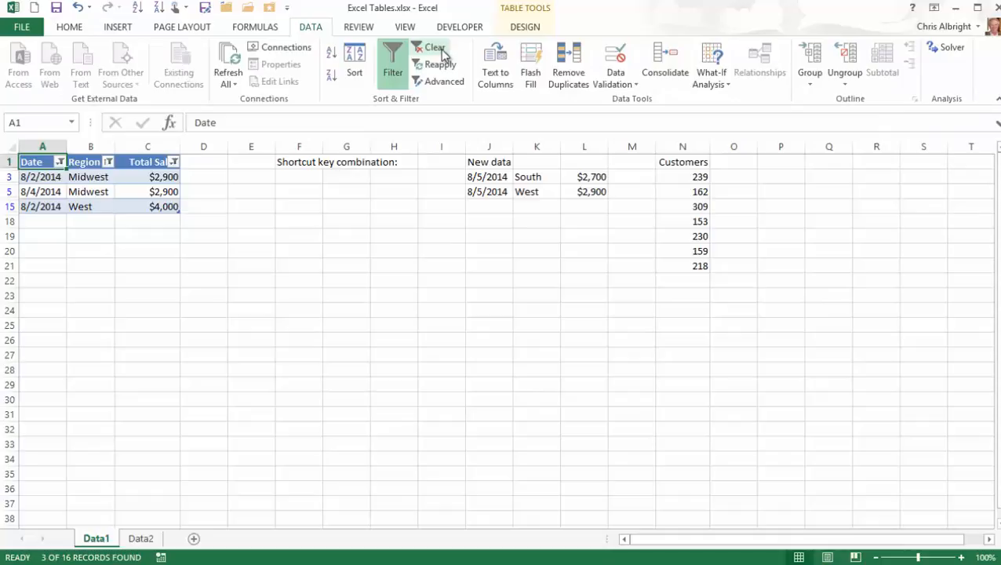
pyautogui.click(441, 52)
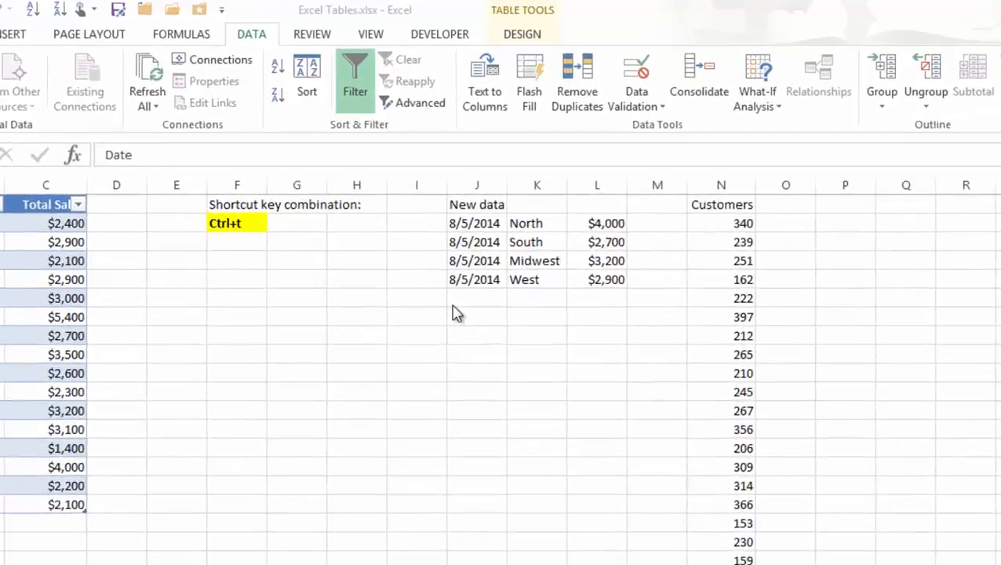
# - Add a total row to the sales table and check the formula behind its Total Sales total
pyautogui.click(525, 26)
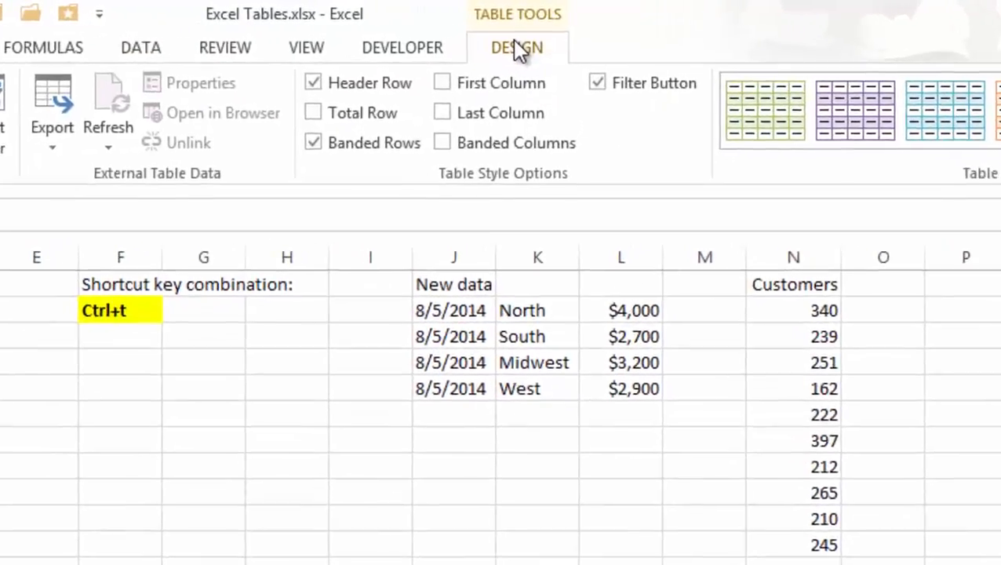
pyautogui.click(284, 127)
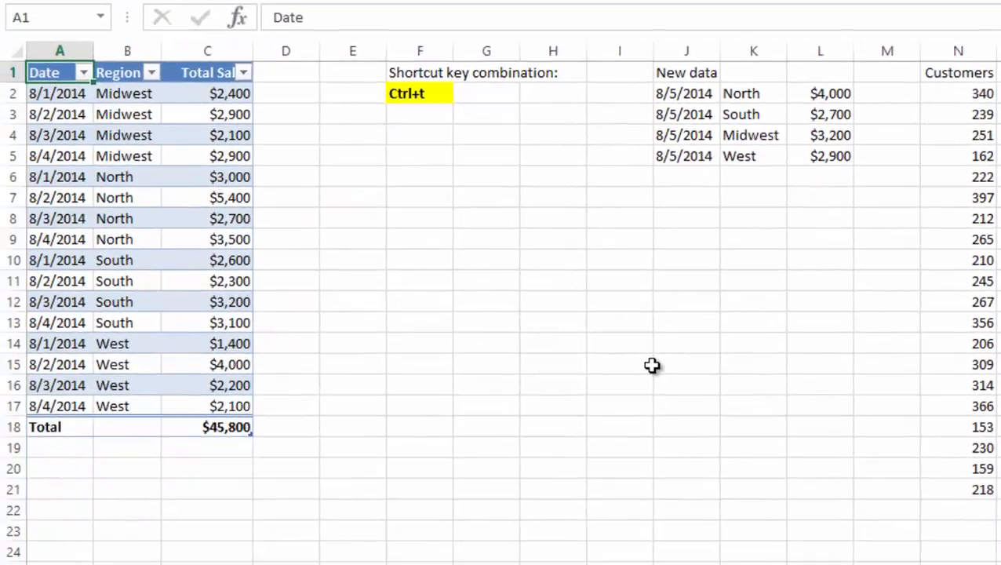
pyautogui.click(218, 426)
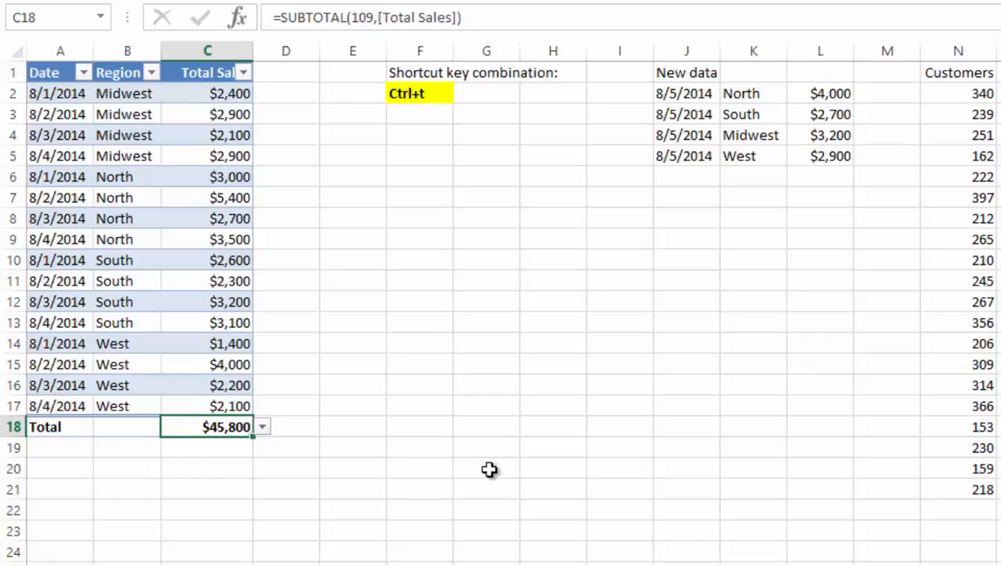
# - Filter the Region column to show only South and West
pyautogui.click(151, 72)
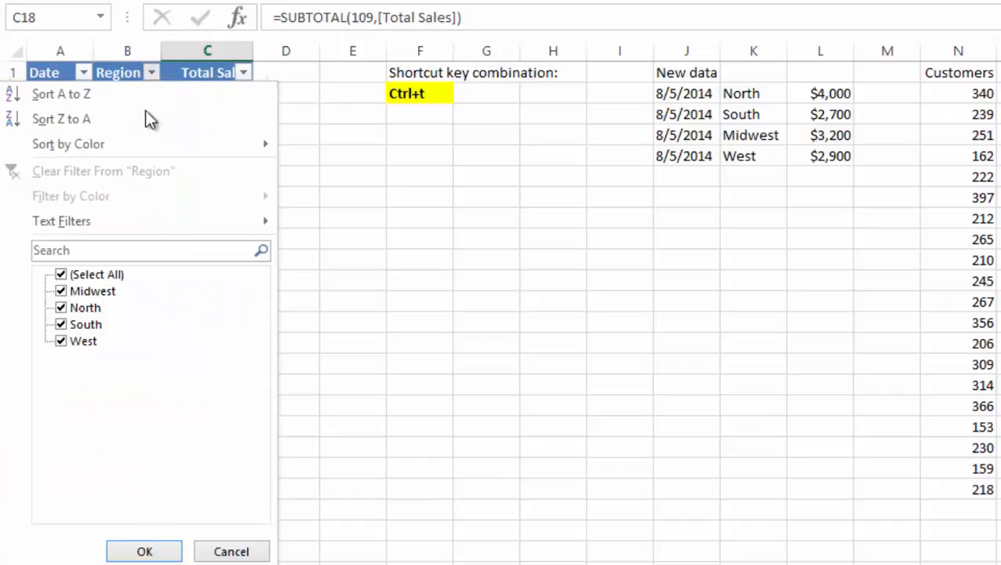
pyautogui.click(60, 273)
pyautogui.click(60, 324)
pyautogui.click(66, 343)
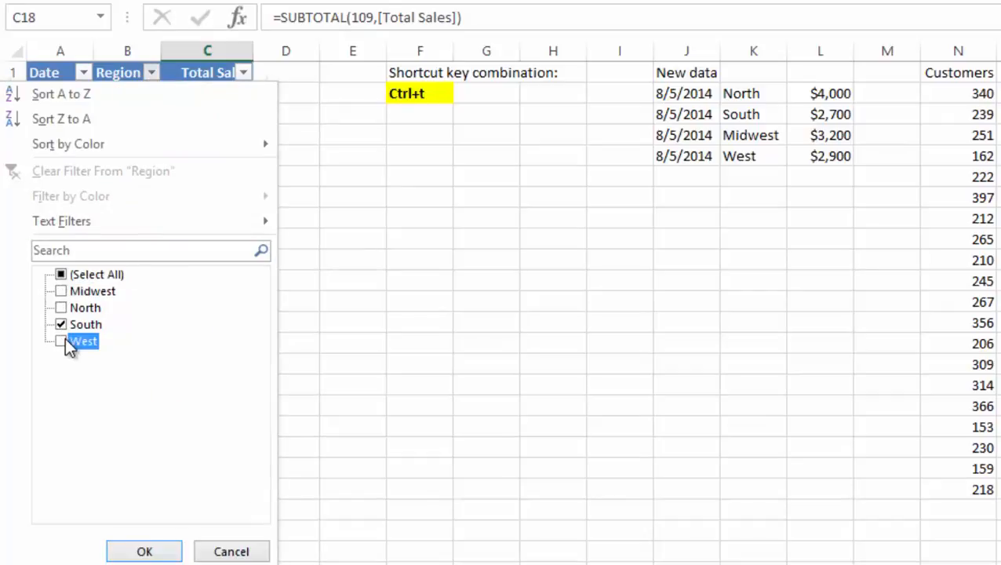
pyautogui.click(145, 550)
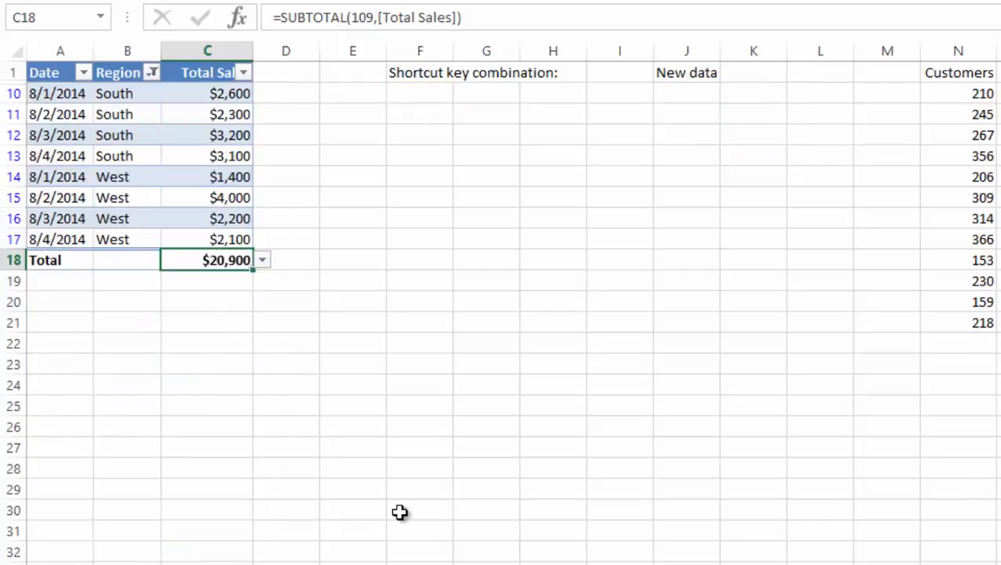
# - Review the summary functions offered for the Region and Total Sales totals, and turn off the total row
pyautogui.click(132, 263)
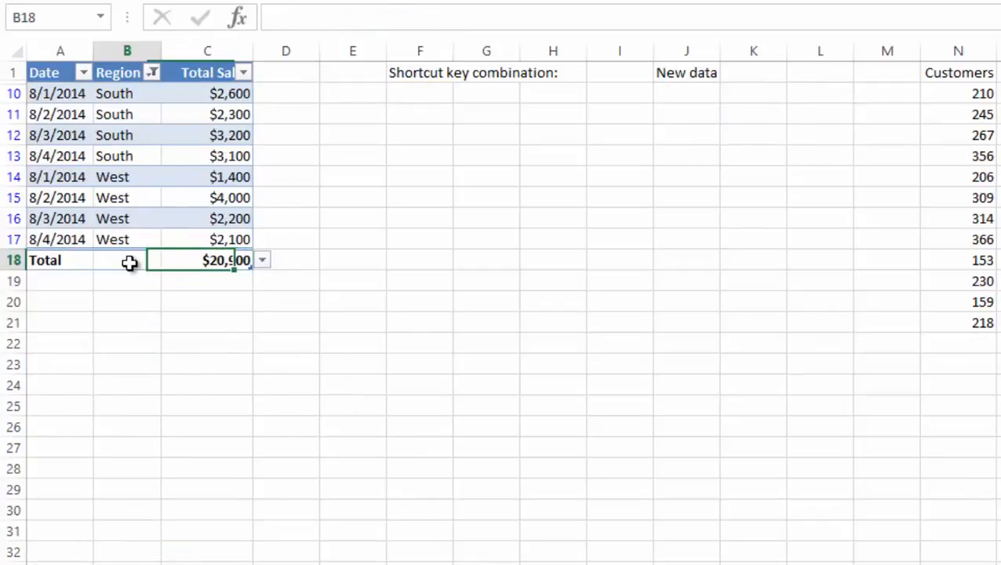
pyautogui.click(171, 260)
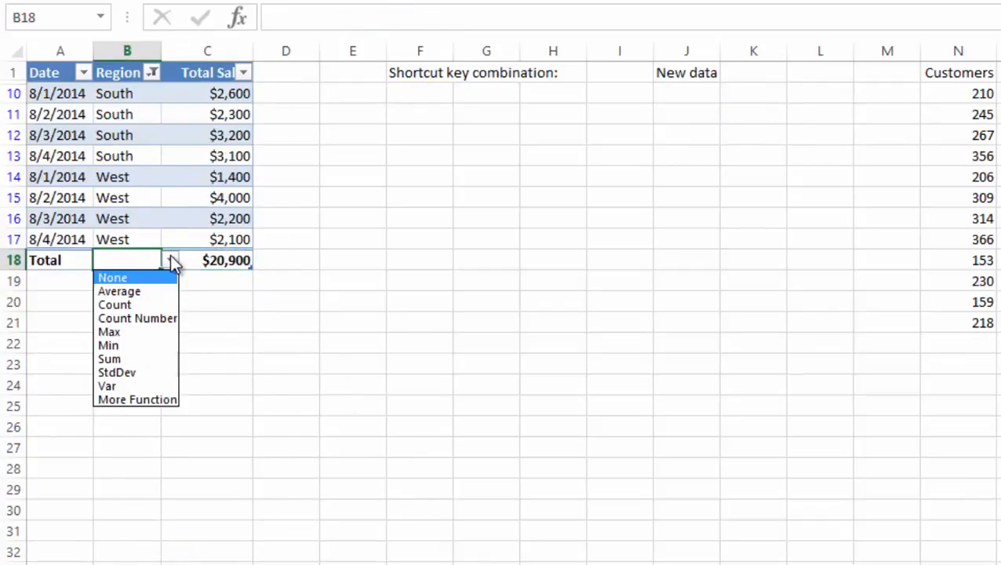
pyautogui.click(239, 260)
pyautogui.click(246, 262)
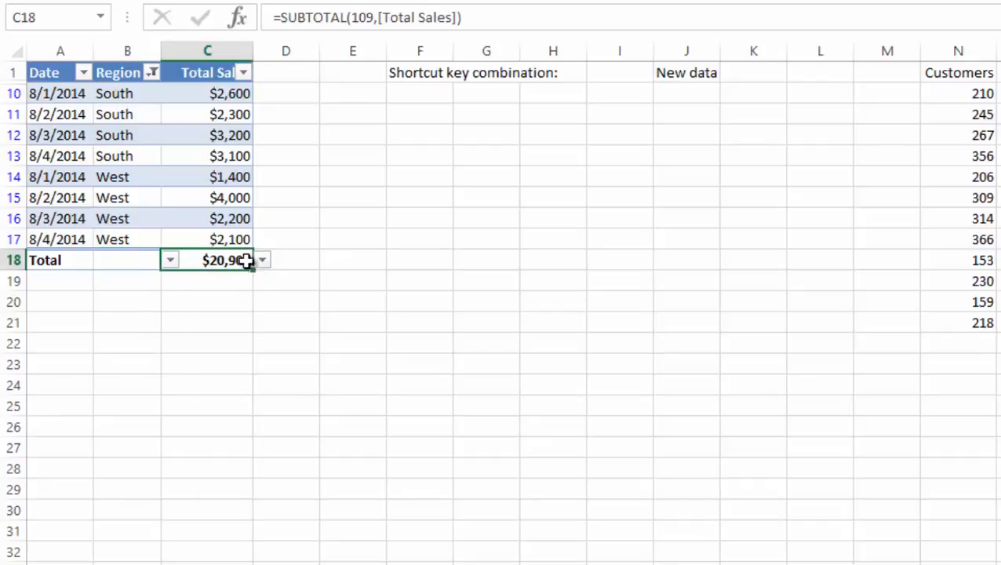
pyautogui.click(262, 262)
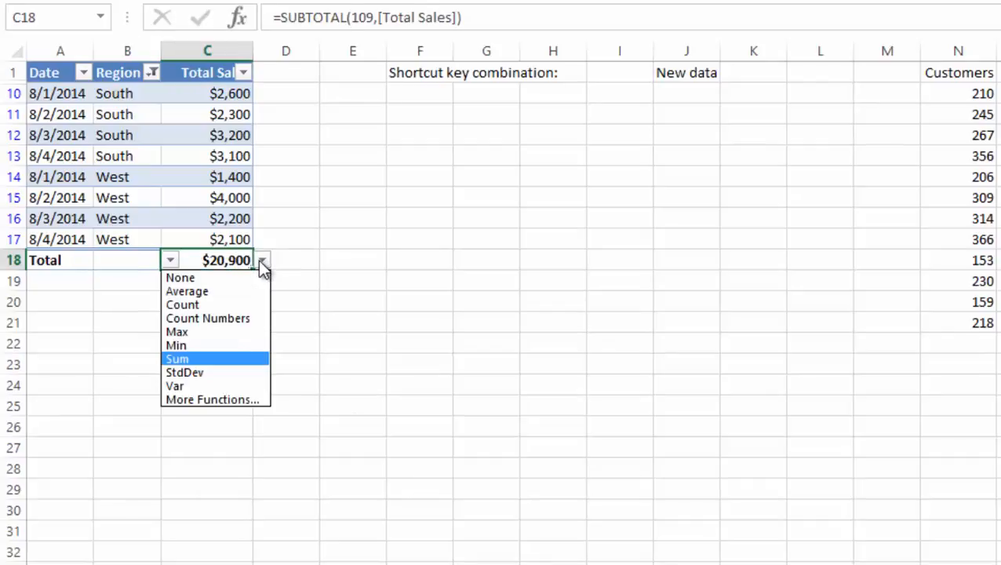
pyautogui.press('Escape')
pyautogui.click(414, 259)
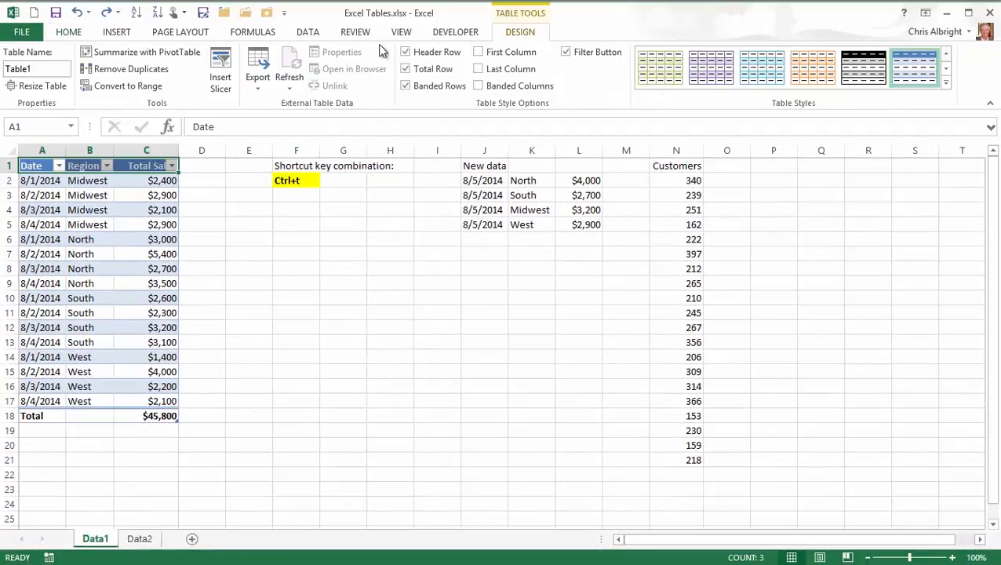
pyautogui.click(404, 69)
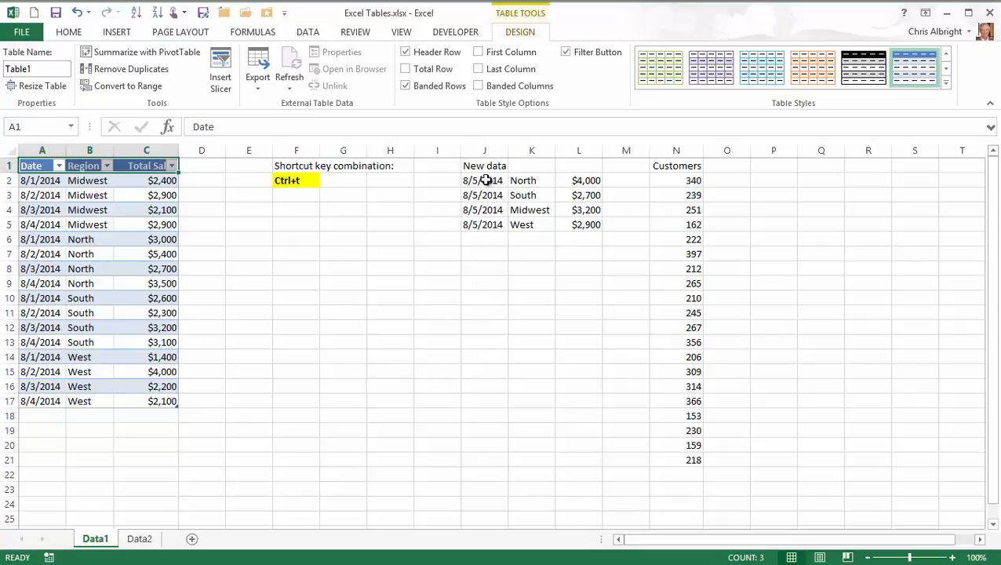
# - Append the four 8/5/2014 rows under New data to the sales table, starting at A18
pyautogui.moveTo(484, 179); pyautogui.dragTo(573, 225)
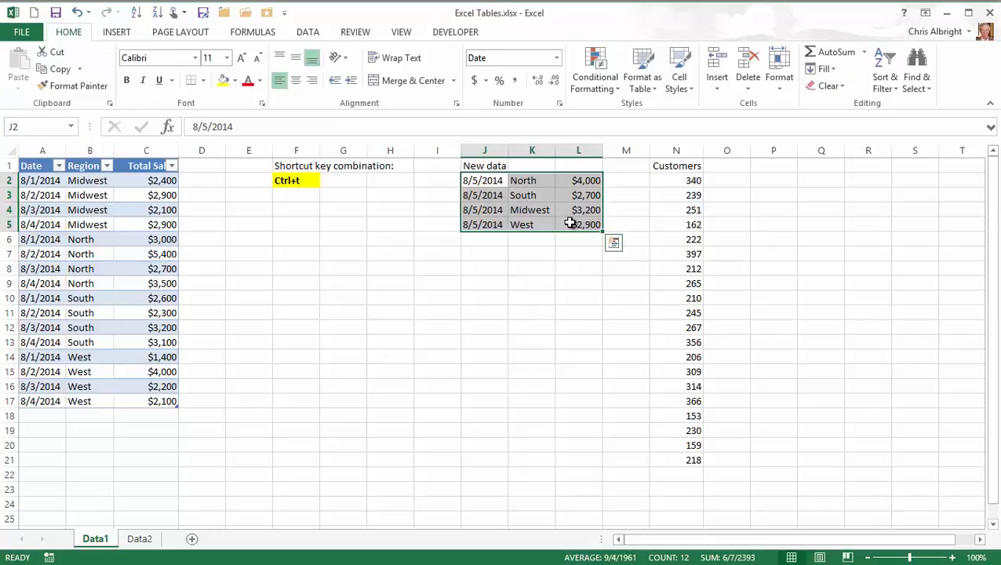
pyautogui.hotkey('ctrl', 'c')
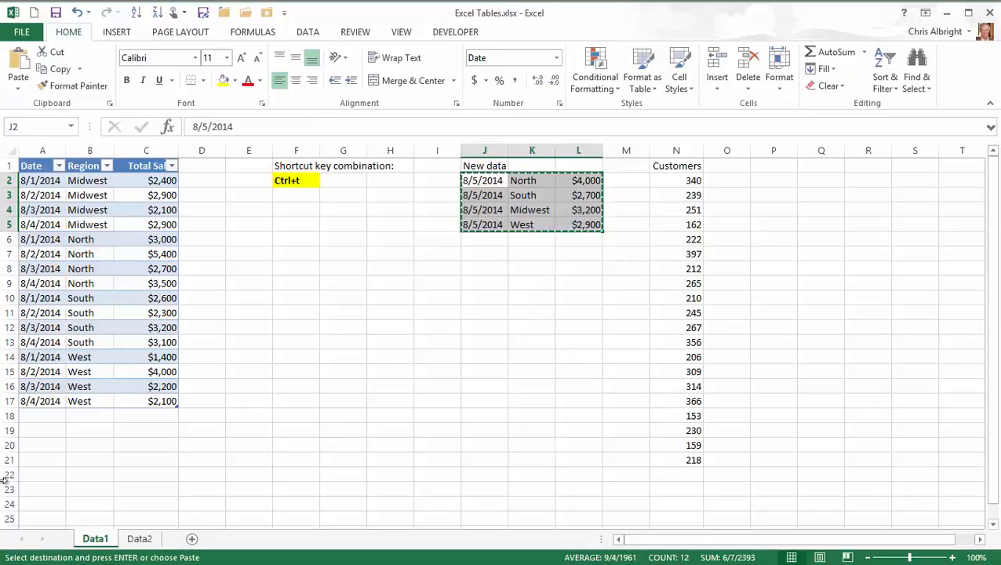
pyautogui.click(42, 421)
pyautogui.hotkey('ctrl', 'v')
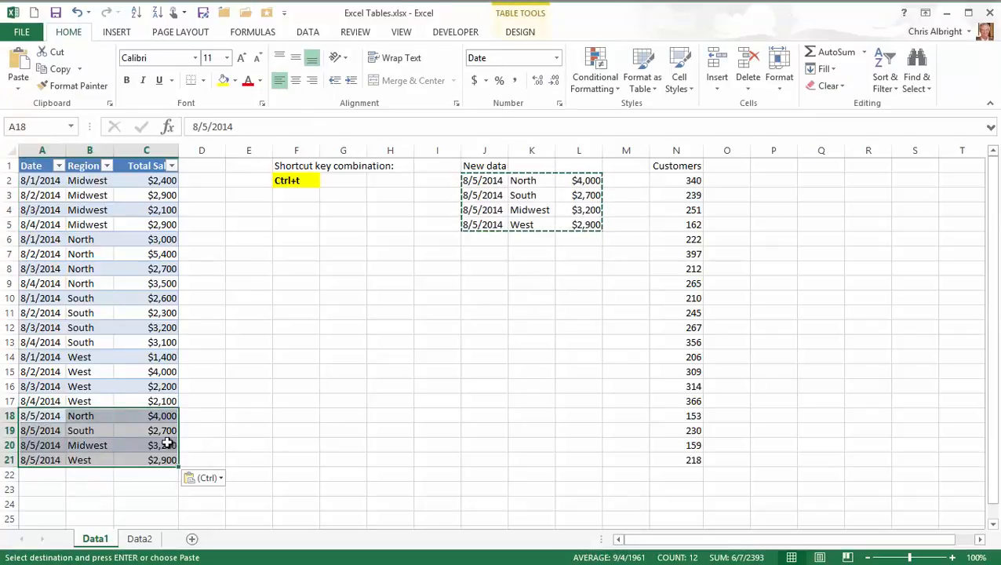
# - Copy the Customers column with its header from N1:N21 to D1, directly beside the sales table
pyautogui.click(671, 158)
pyautogui.hotkey('ctrl', 'shift', 'Down')
pyautogui.hotkey('ctrl', 'c')
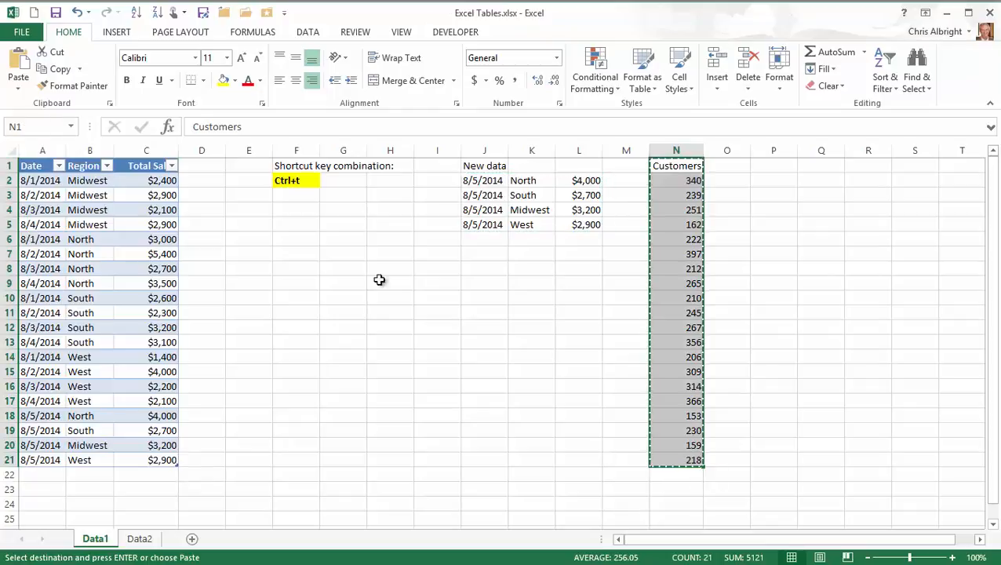
pyautogui.click(208, 164)
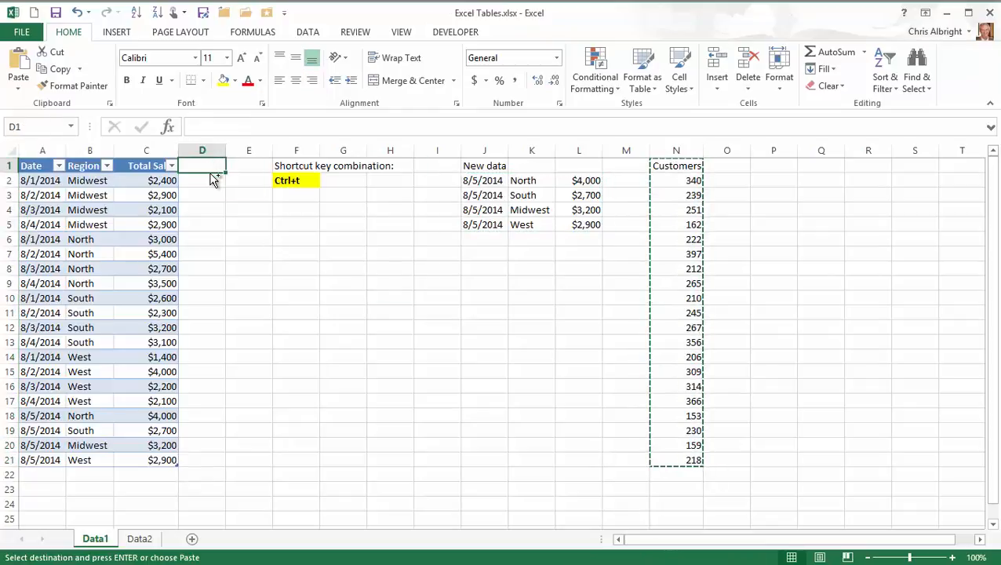
pyautogui.hotkey('ctrl', 'v')
pyautogui.click(346, 331)
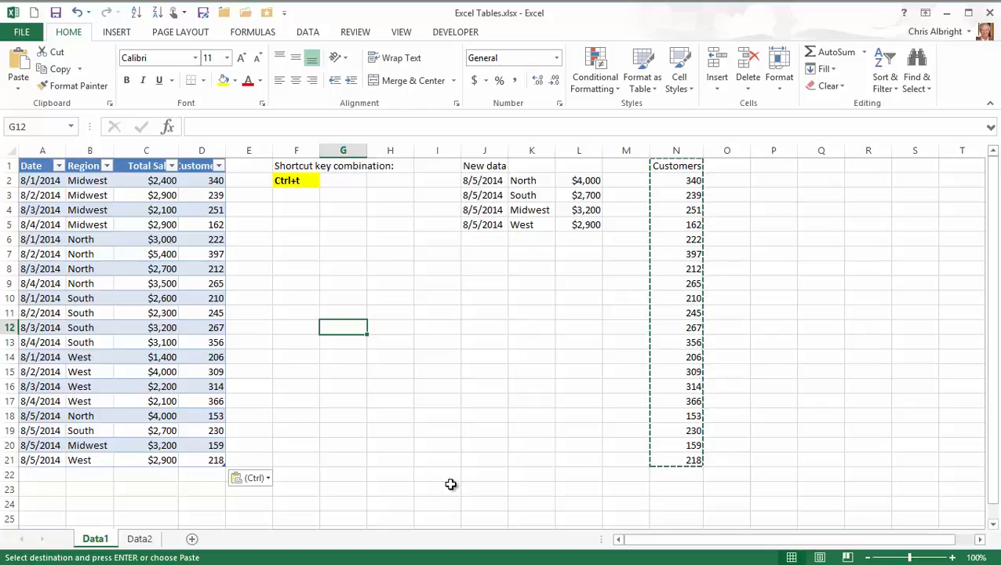
# - On the Data2 sheet, turn the range A1:B17 into a table with headers
pyautogui.click(138, 539)
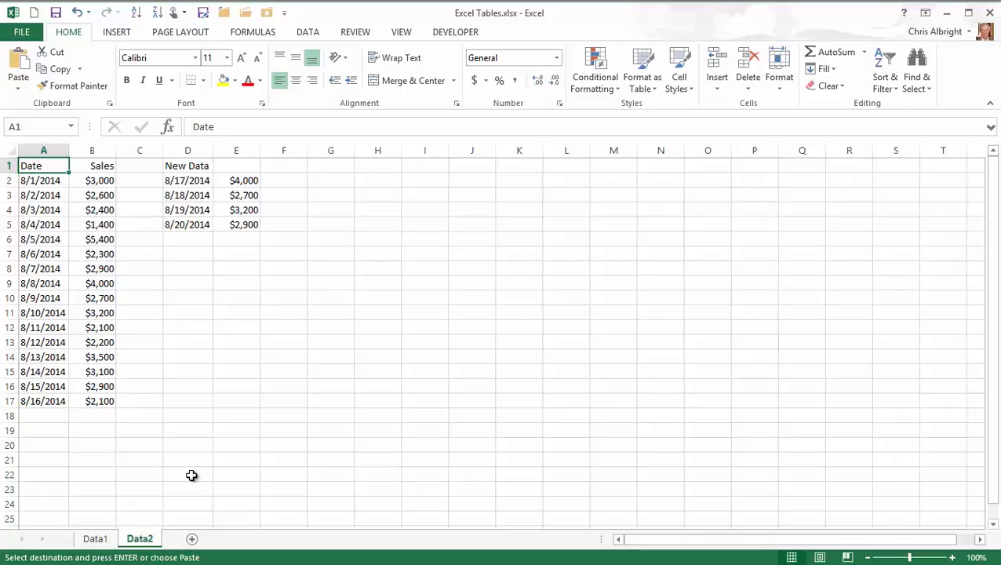
pyautogui.hotkey('ctrl', 't')
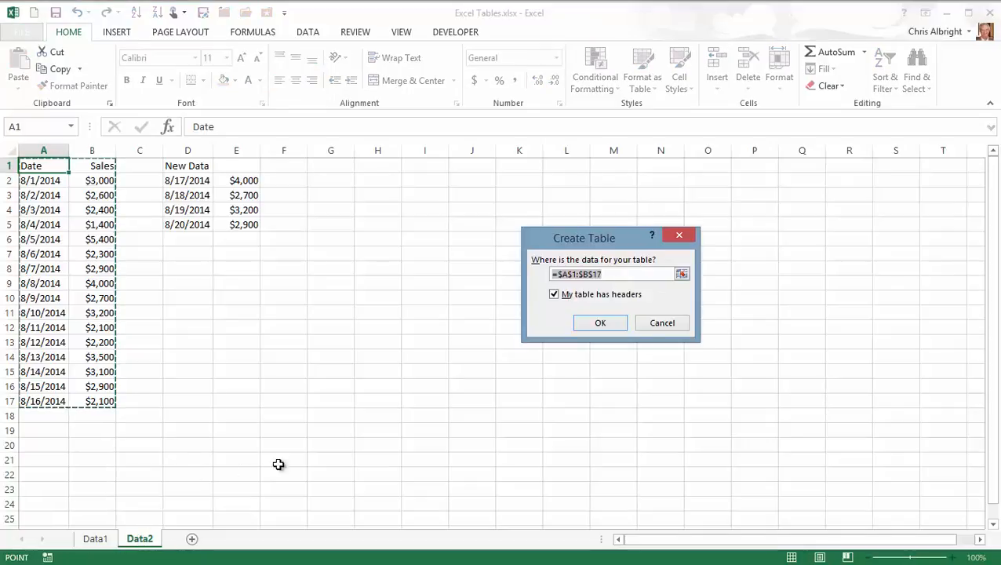
pyautogui.click(614, 322)
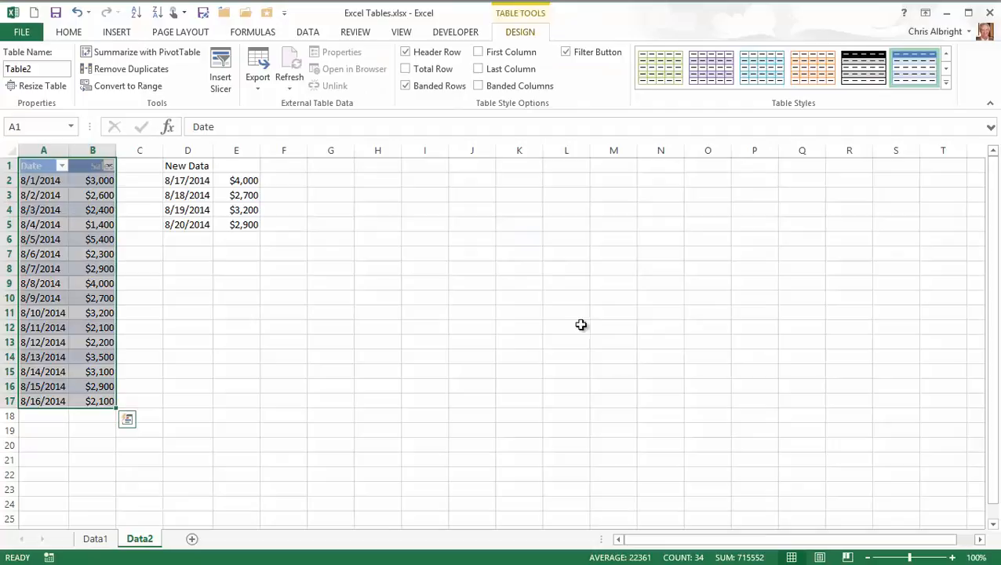
# - Insert a line chart with markers plotting Sales by Date from the Data2 table
pyautogui.click(120, 32)
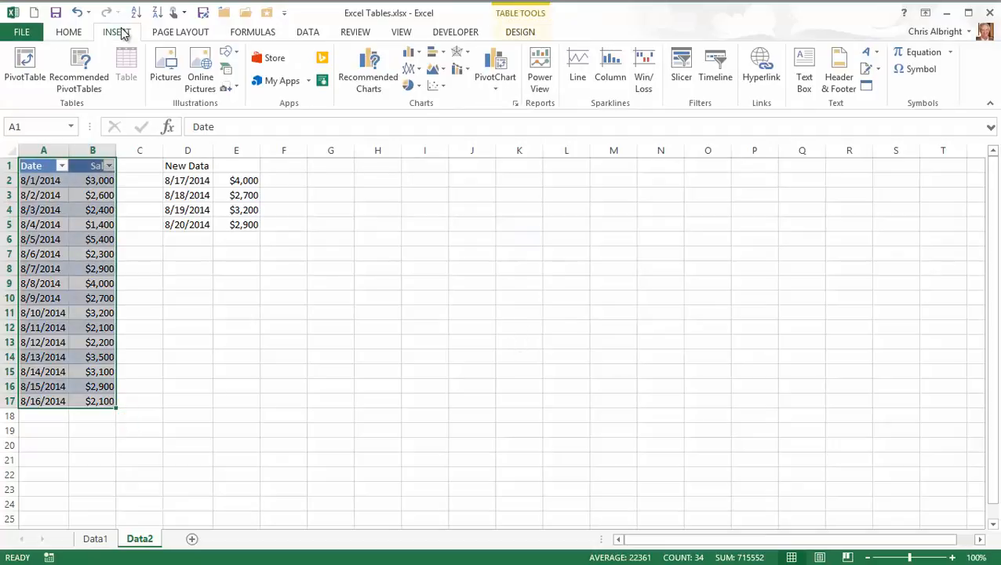
pyautogui.click(416, 73)
pyautogui.click(463, 157)
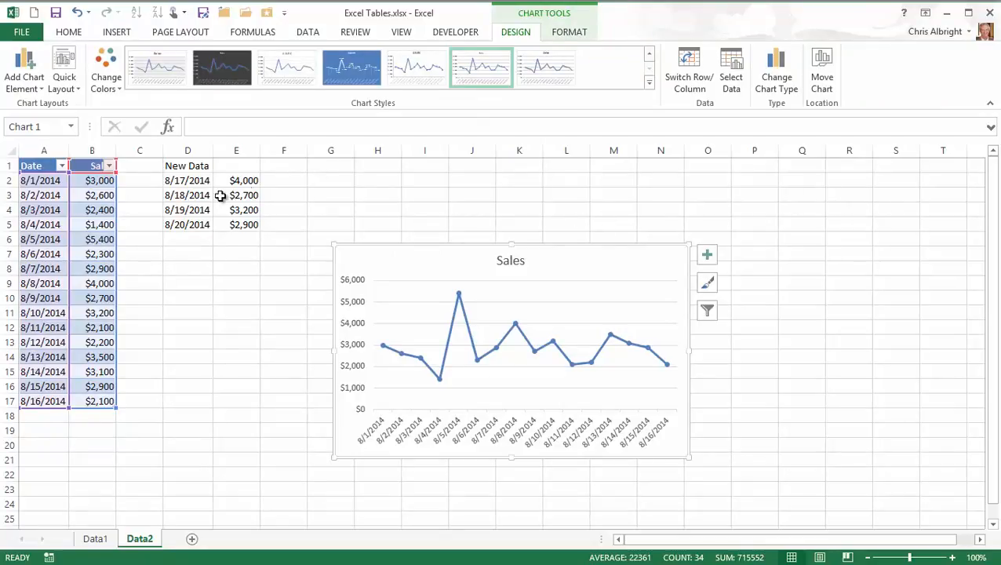
# - Append the New Data rows D2:E5, dated 8/17/2014 to 8/20/2014, to the Data2 table starting at A18
pyautogui.moveTo(197, 181); pyautogui.dragTo(222, 223)
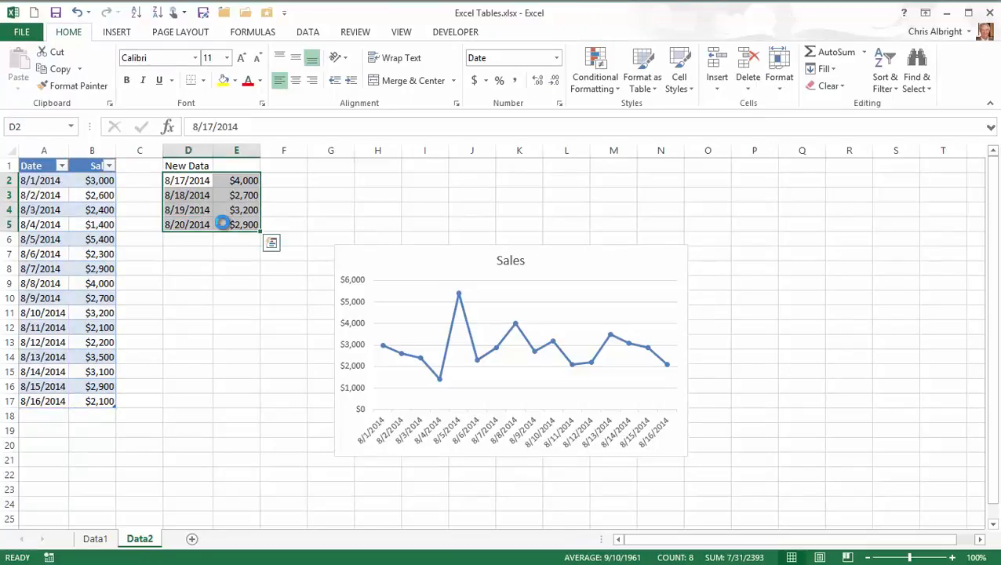
pyautogui.hotkey('ctrl', 'c')
pyautogui.click(44, 418)
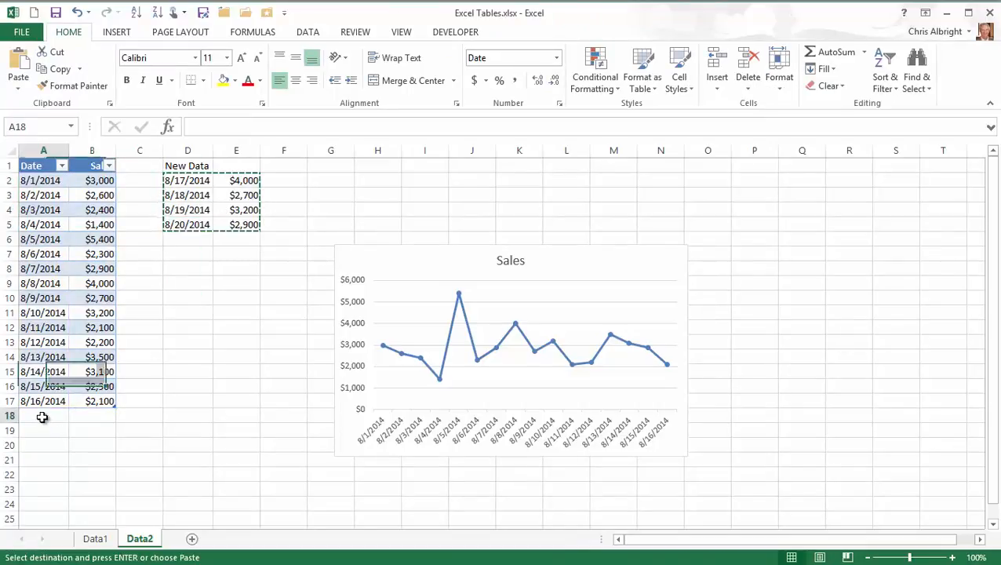
pyautogui.hotkey('ctrl', 'v')
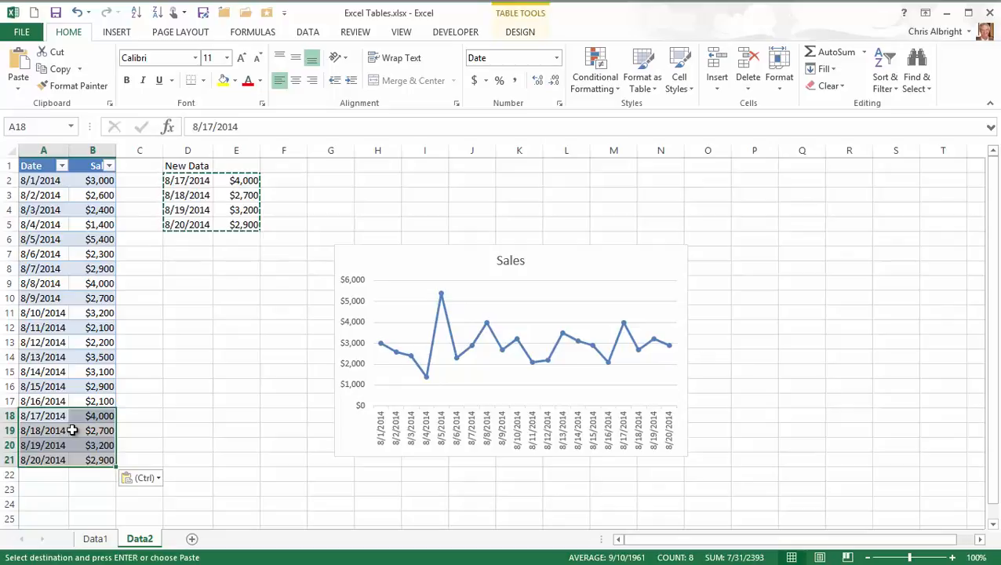